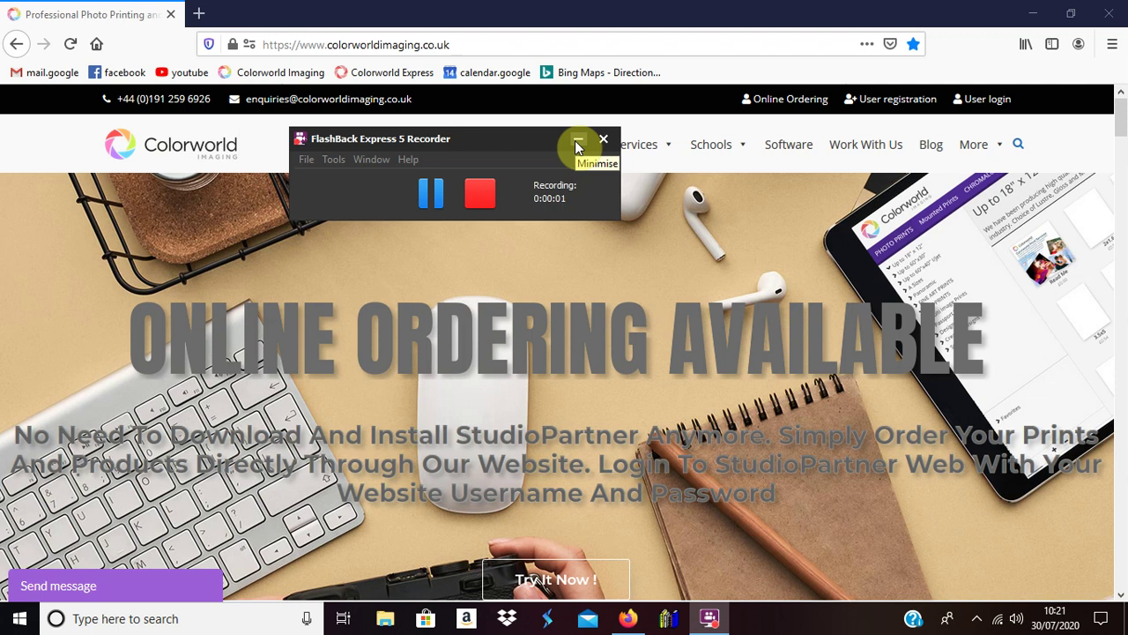
Step: Open Colorworld ROES Web from the site header's Online Ordering link in a new tab
left_click(577, 142)
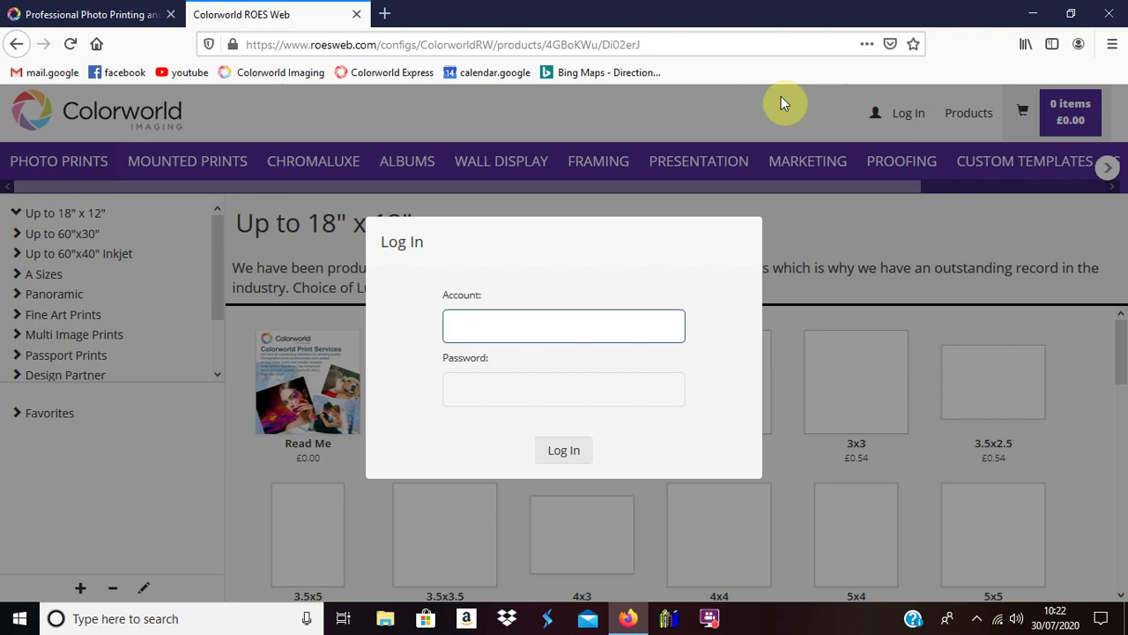
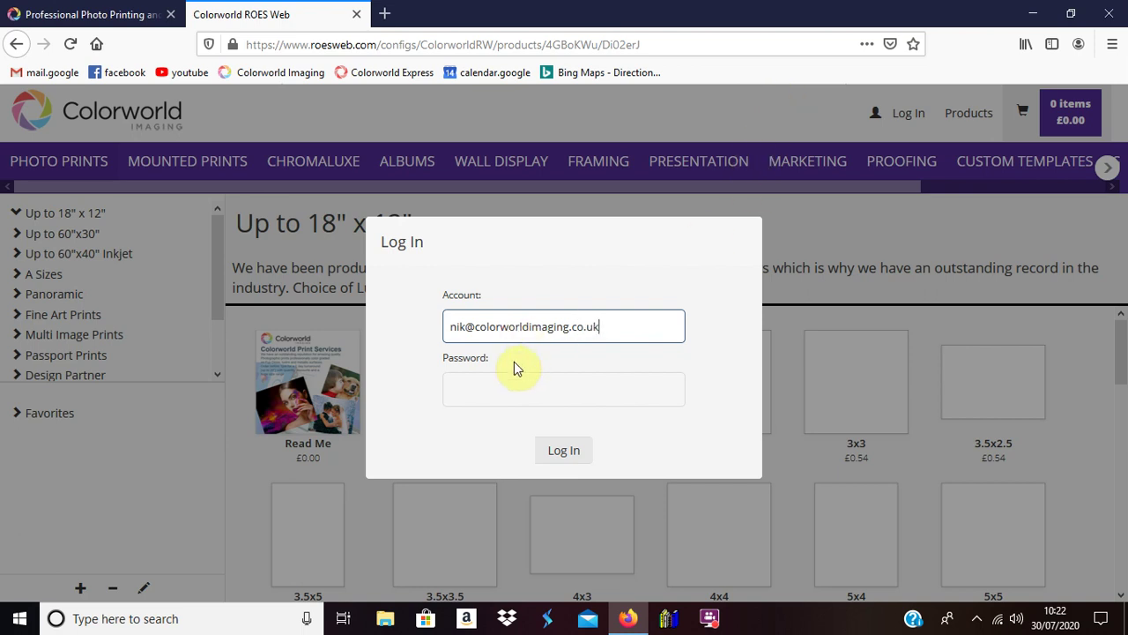
Step: Sign in to ROES Web with the account e-mail and password
left_click(487, 387)
type("******")
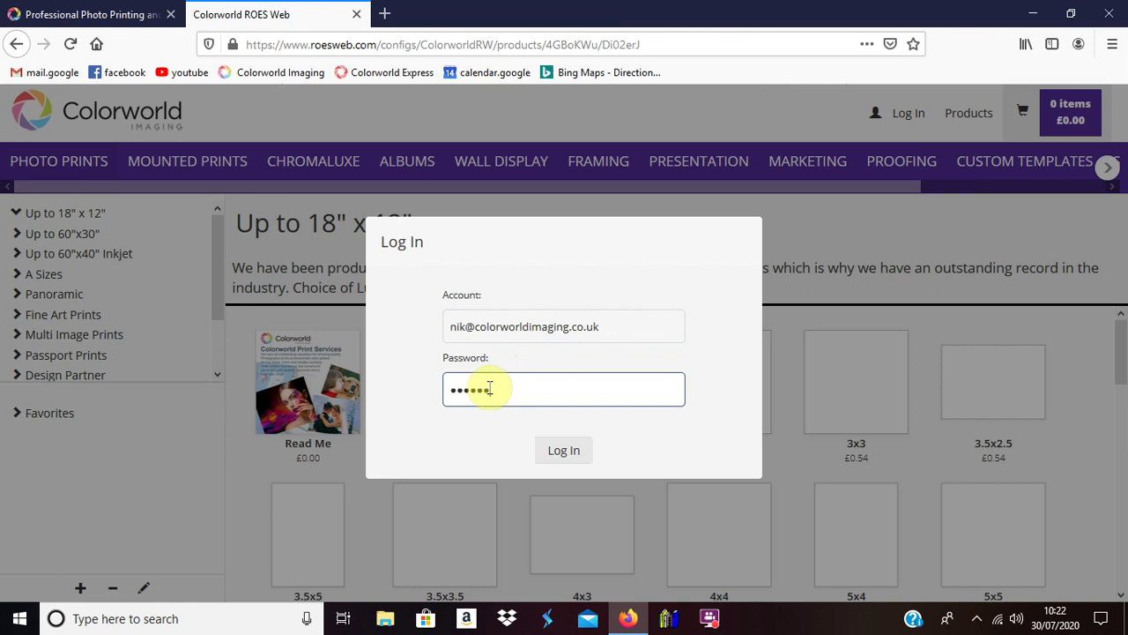
left_click(566, 455)
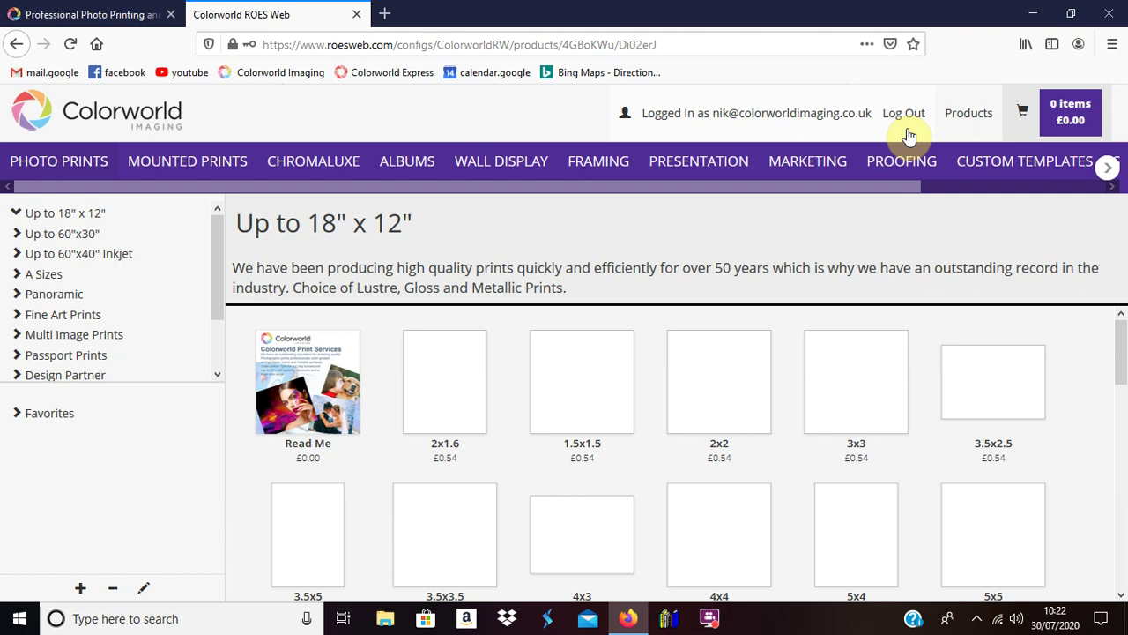
Step: Go to the Presentation range and show the 10X8 Box + 10 Matted Prints products
left_click(696, 160)
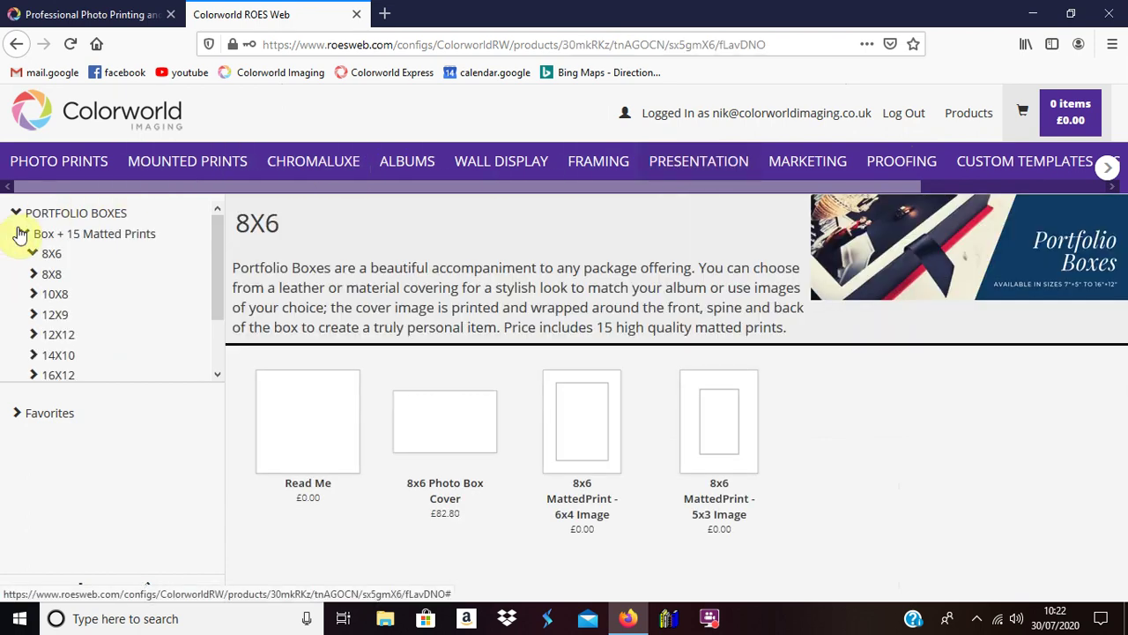
left_click(22, 236)
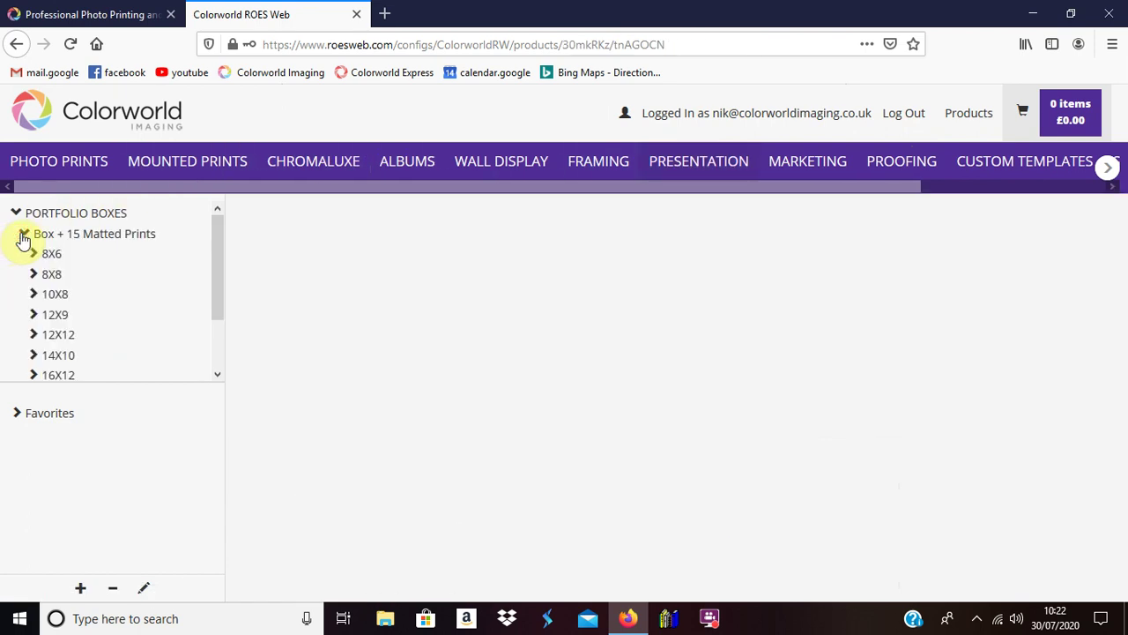
left_click(23, 236)
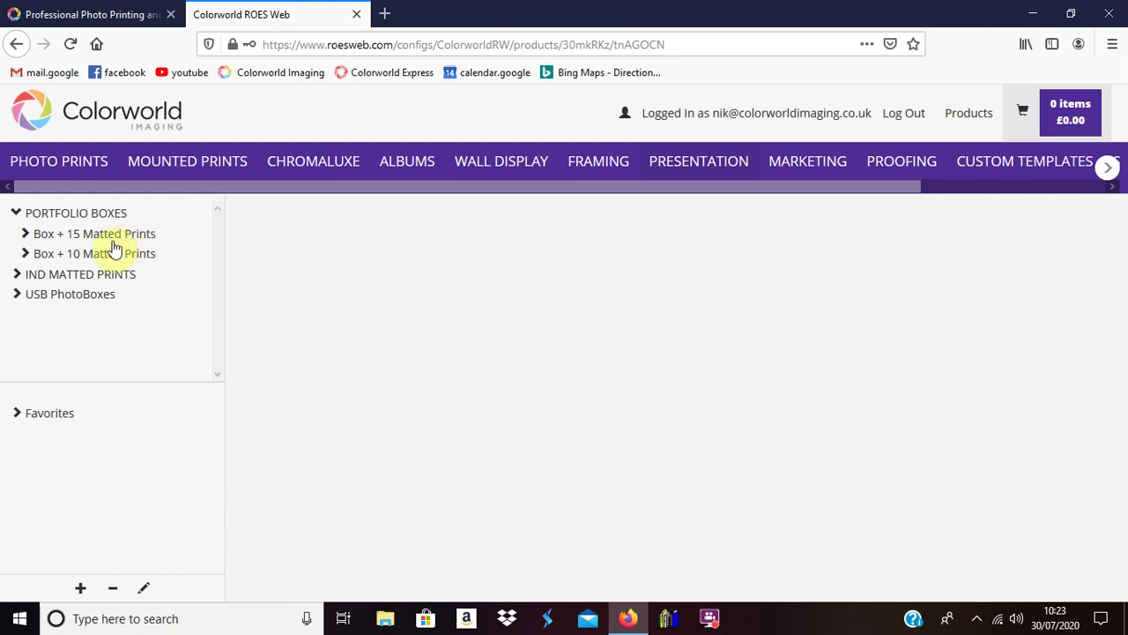
left_click(25, 254)
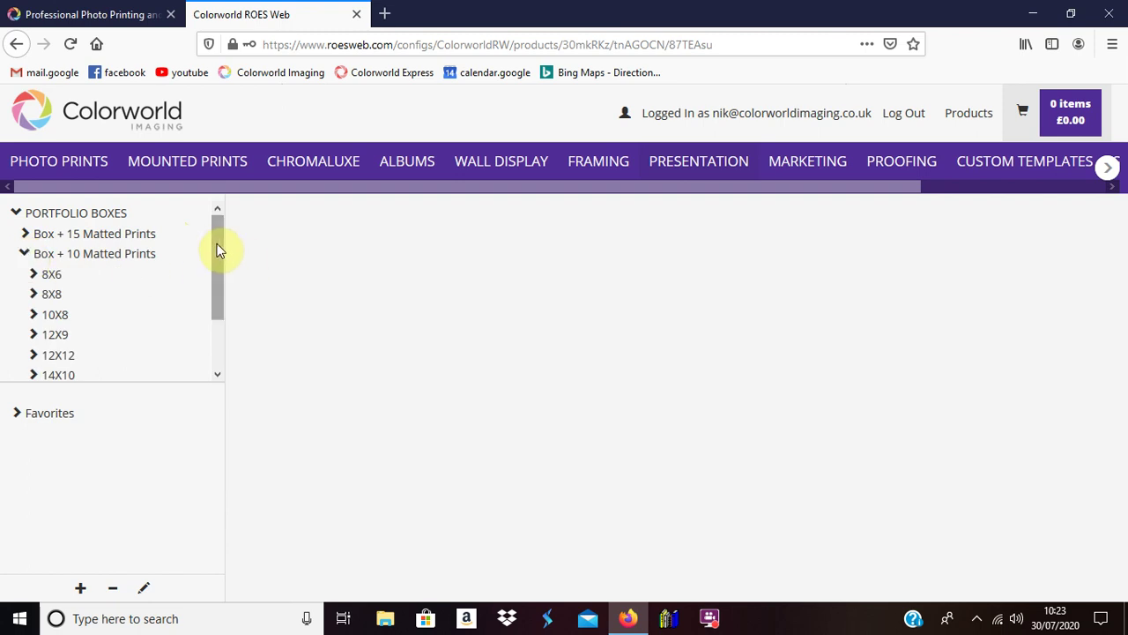
left_click_drag(217, 244, 218, 279)
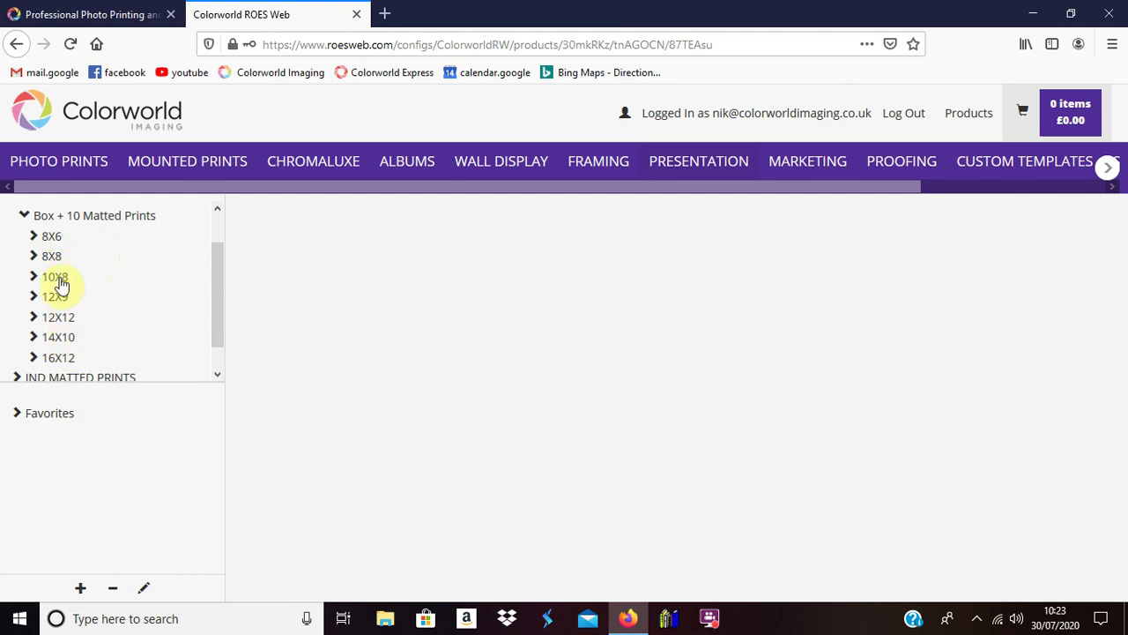
left_click(58, 279)
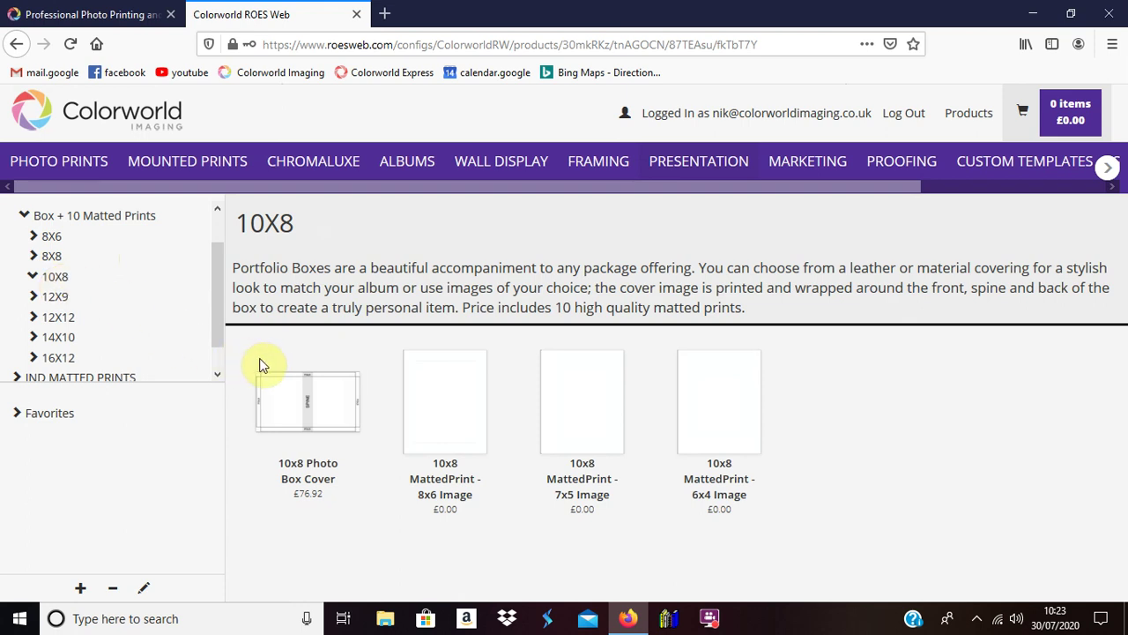
Step: Start the 10x8 Photo Box Cover and upload every photo from Portfolio Box 'HOW TO' Images
left_click(300, 394)
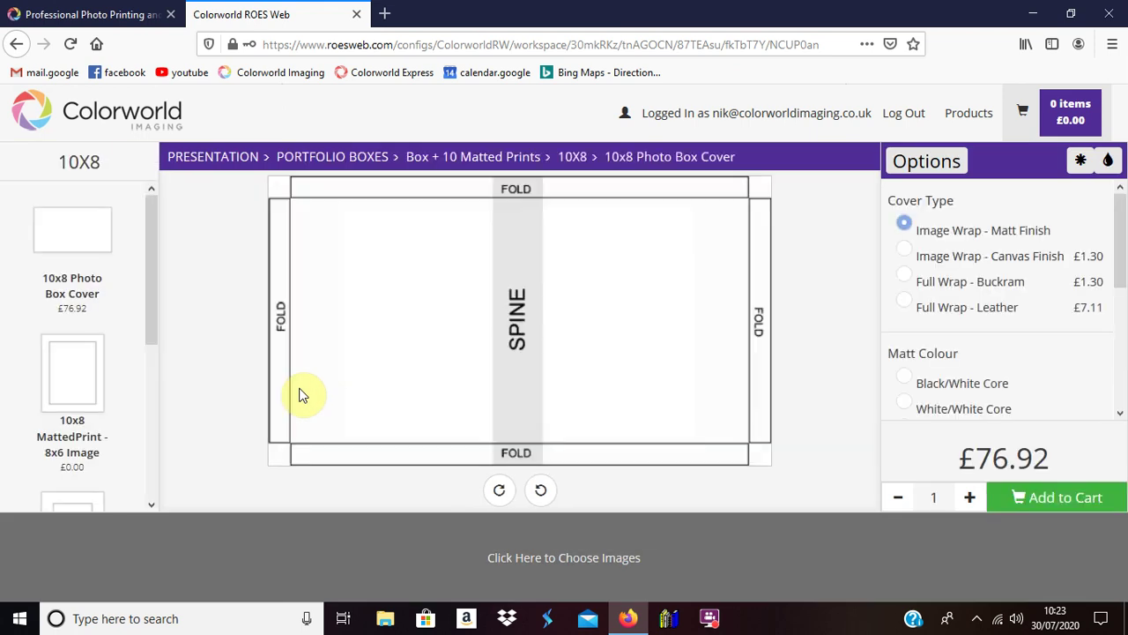
left_click(568, 559)
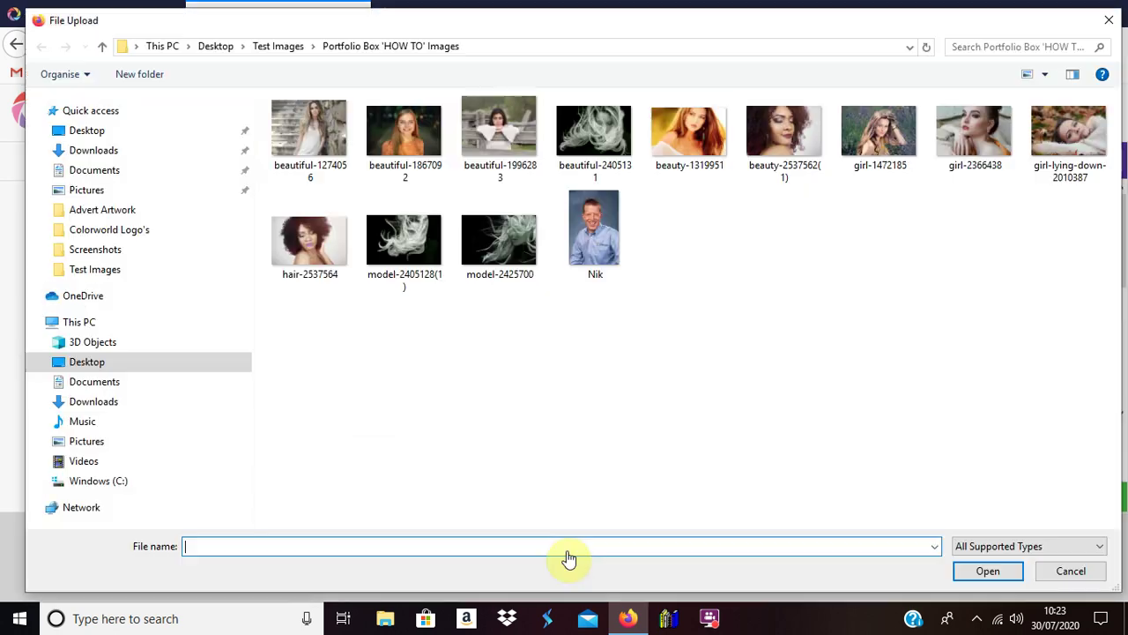
left_click(267, 47)
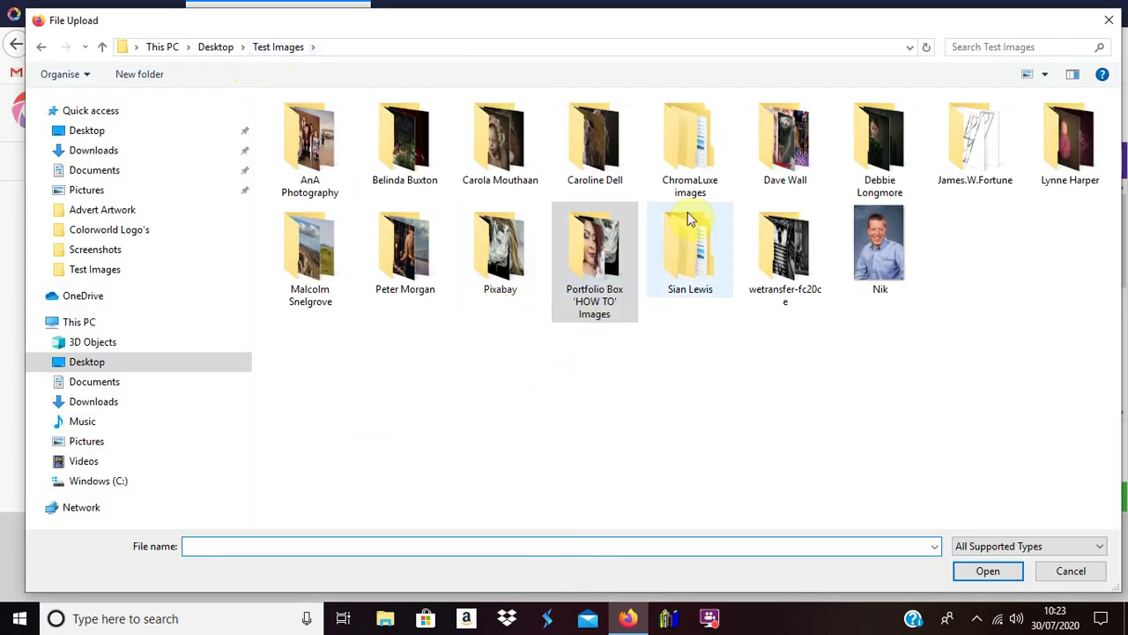
double_click(596, 279)
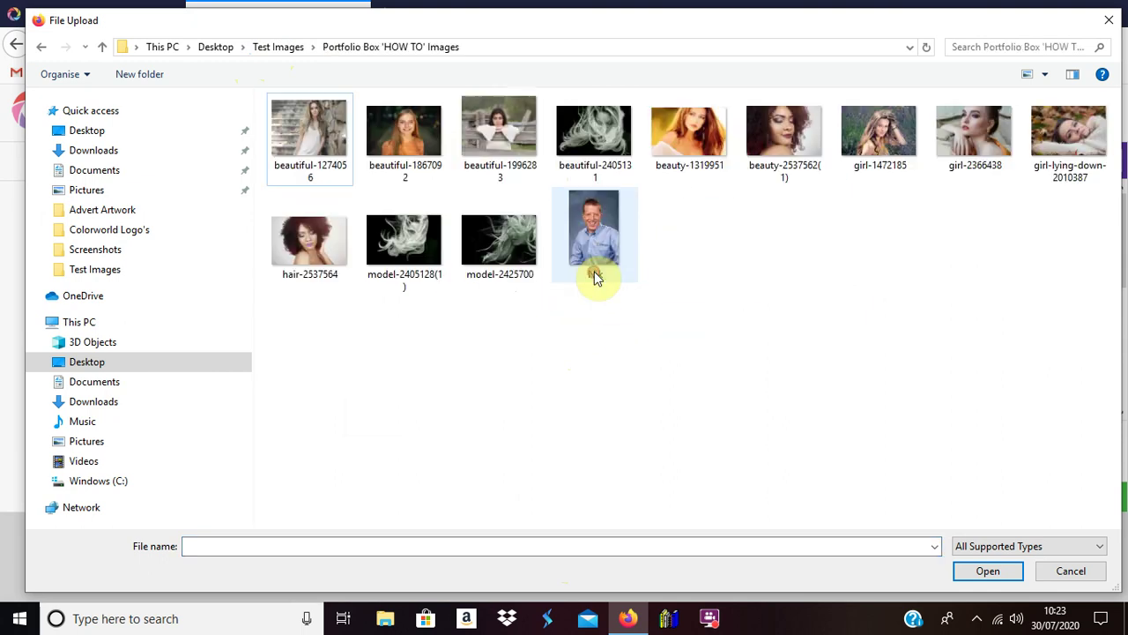
left_click(287, 134)
key("shift+Down")
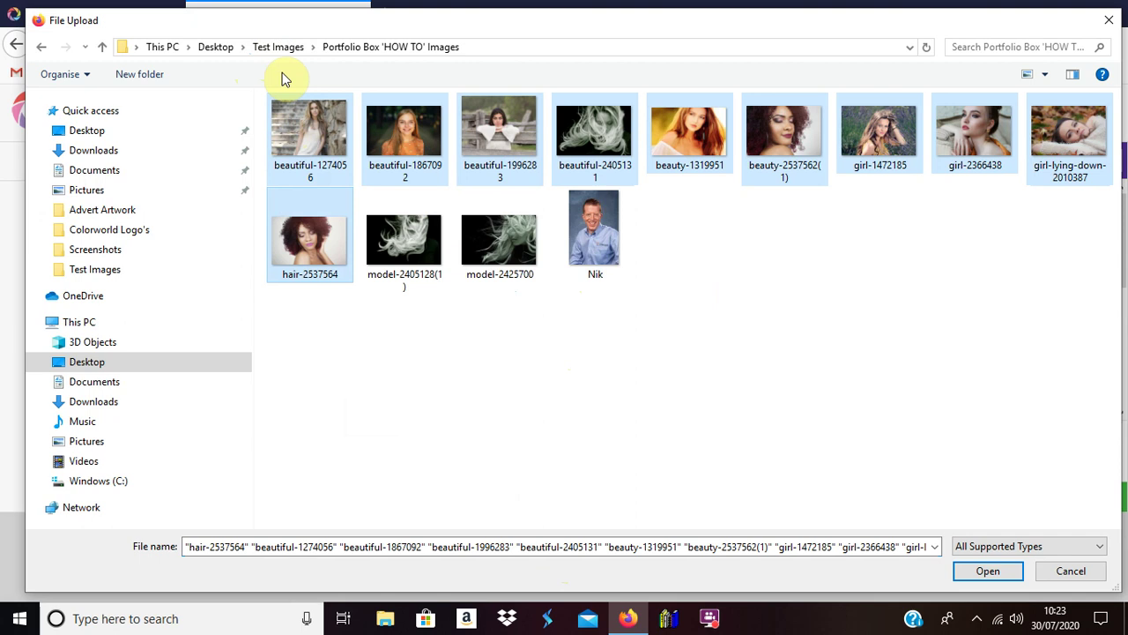
key("shift+Right")
key("shift+Right")
key("shift+Right")
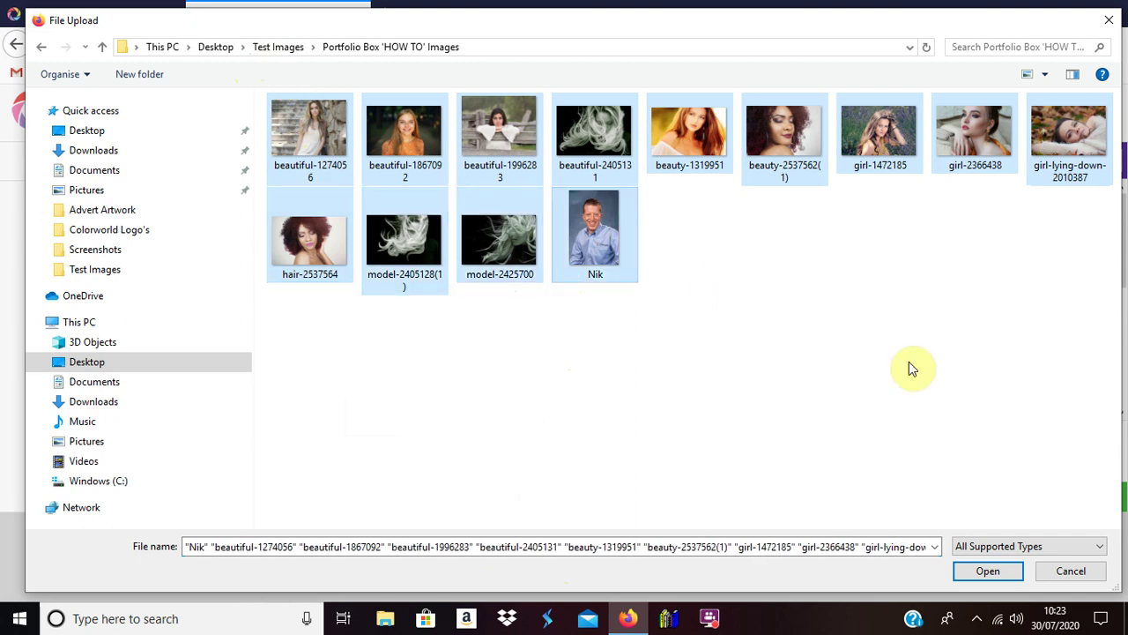
left_click(984, 570)
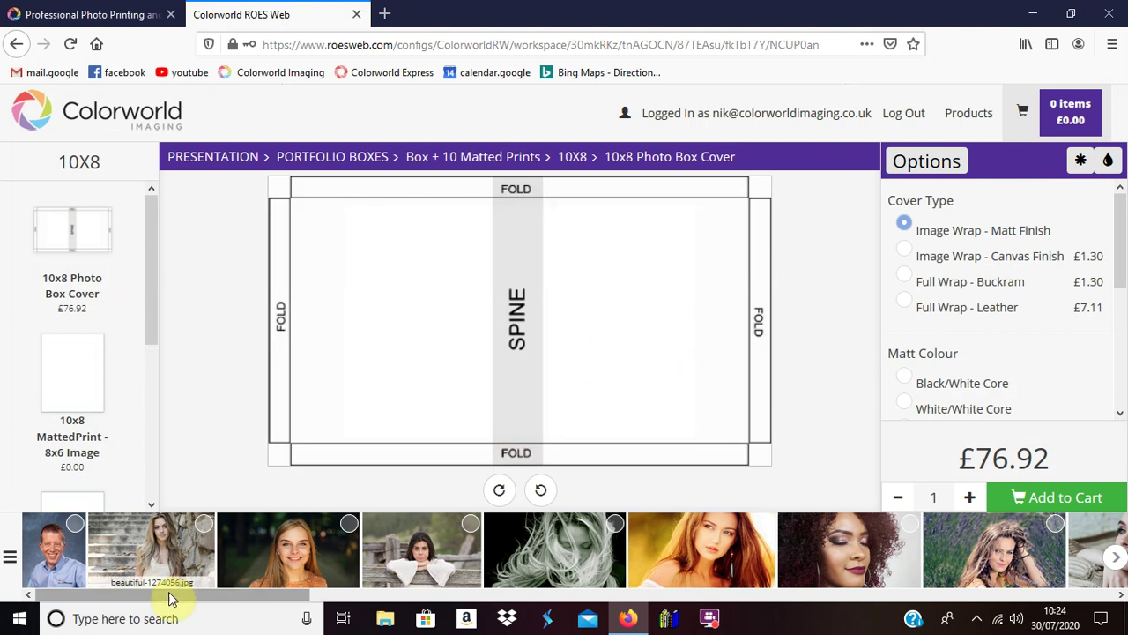
Step: Fill the 10x8 cover with the black-and-white windswept hair photo, positioning the face right of the spine
left_click_drag(172, 595, 717, 608)
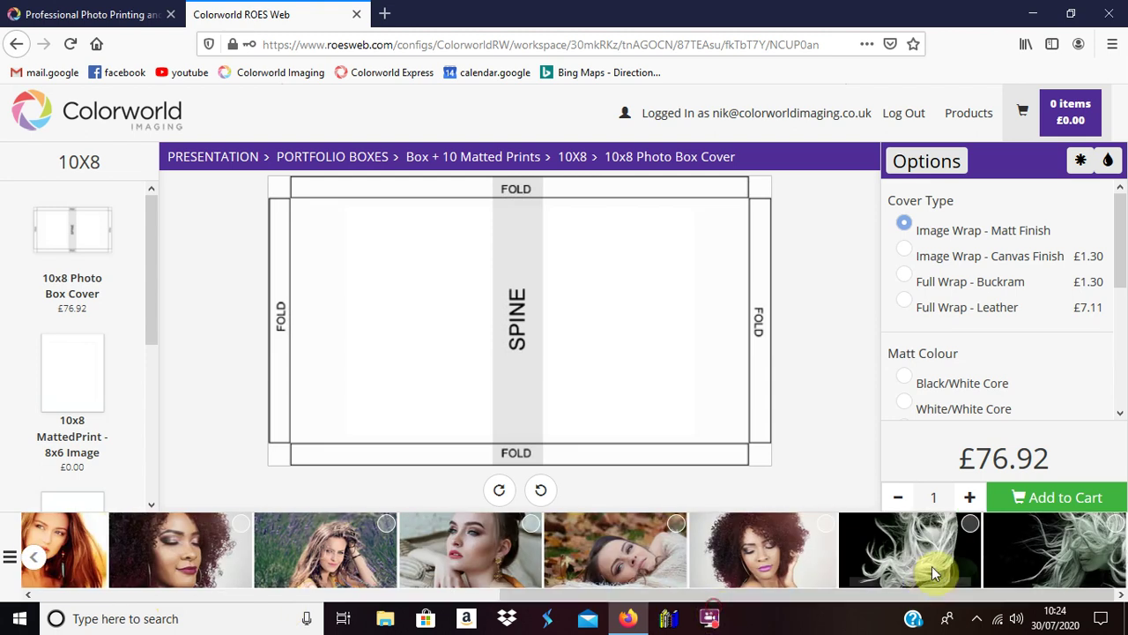
double_click(1025, 549)
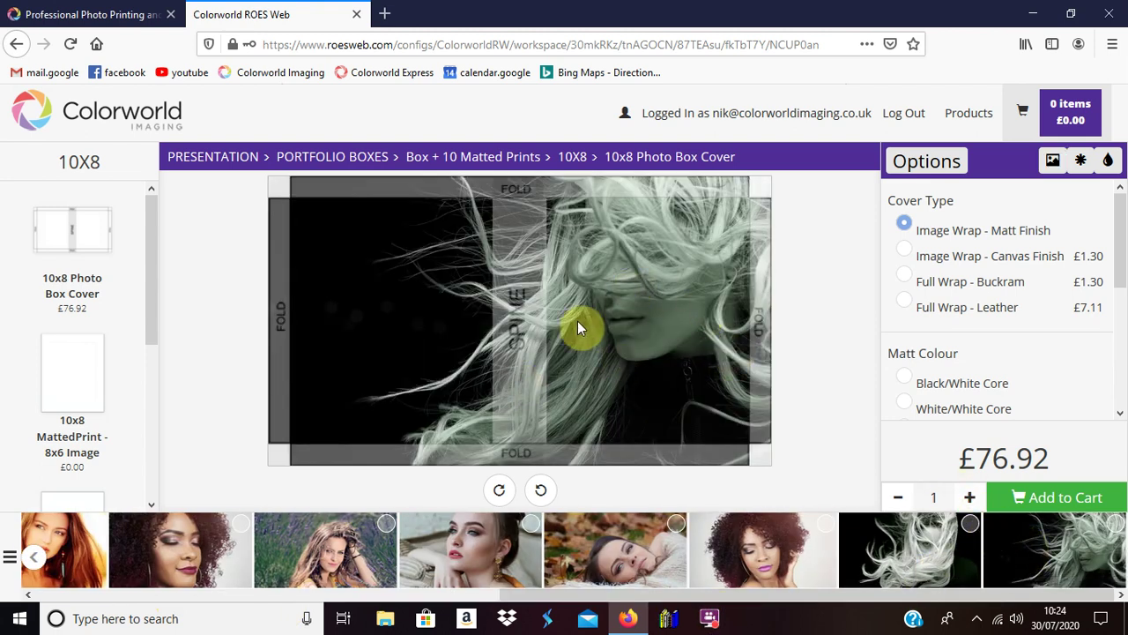
left_click(637, 327)
left_click_drag(456, 509, 480, 502)
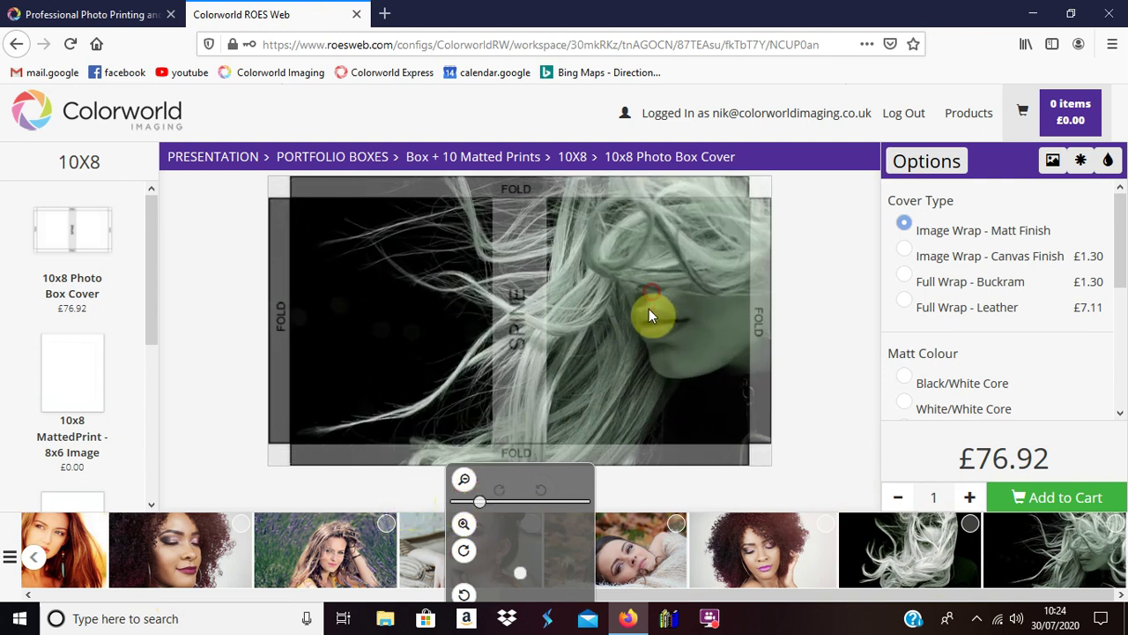
left_click_drag(647, 314, 595, 339)
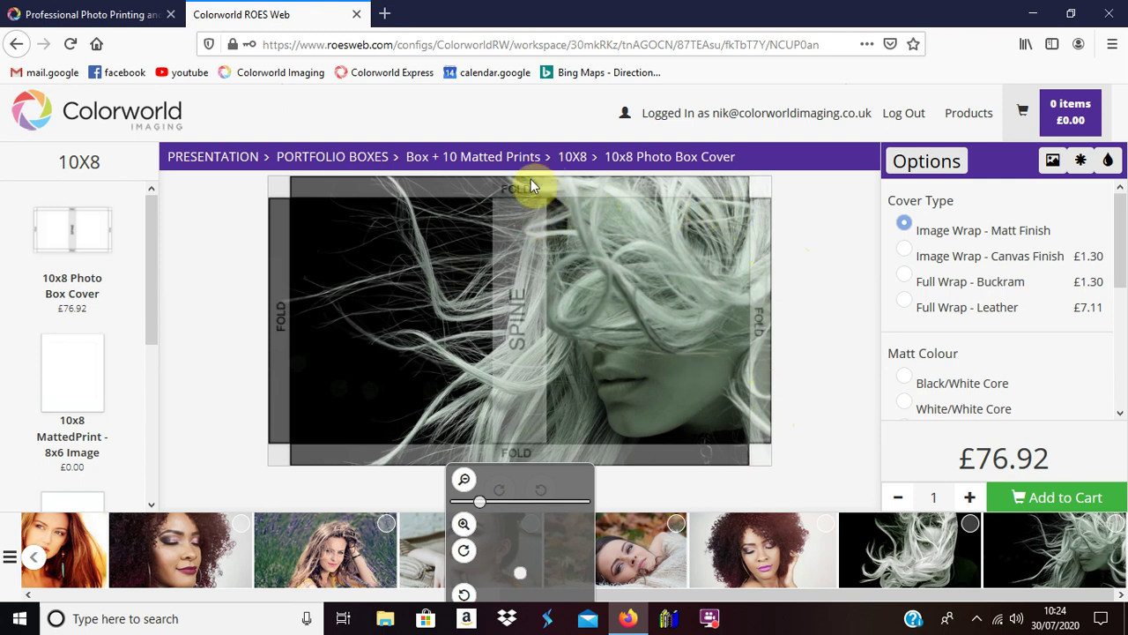
left_click_drag(638, 231, 649, 231)
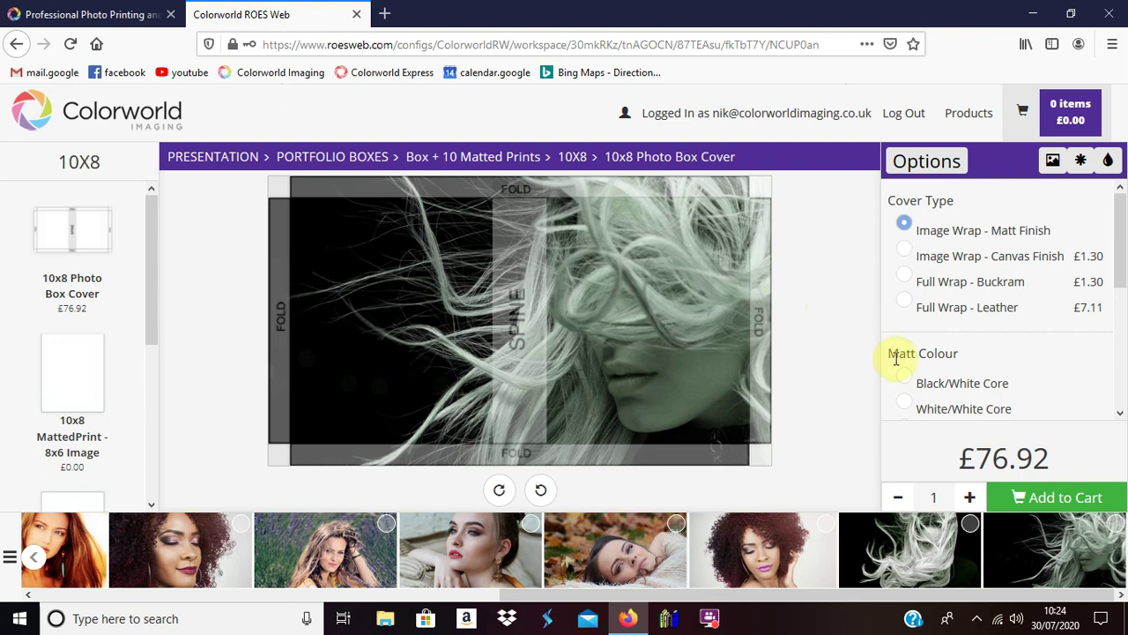
Step: Choose Black/White Core as the matt colour
left_click_drag(1121, 226, 1122, 283)
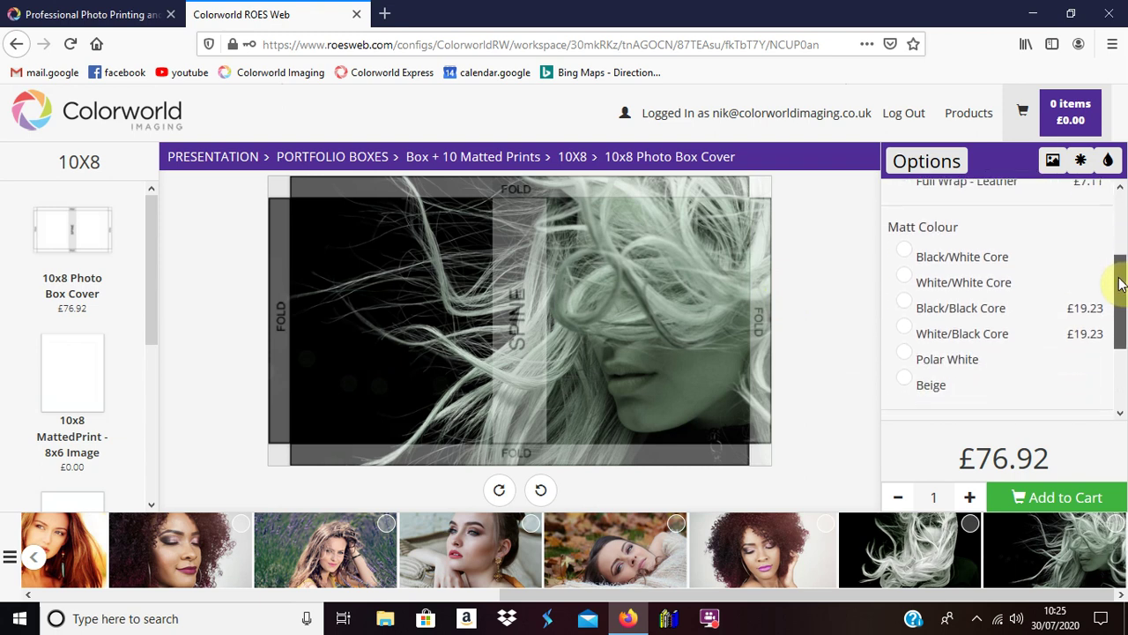
left_click(910, 255)
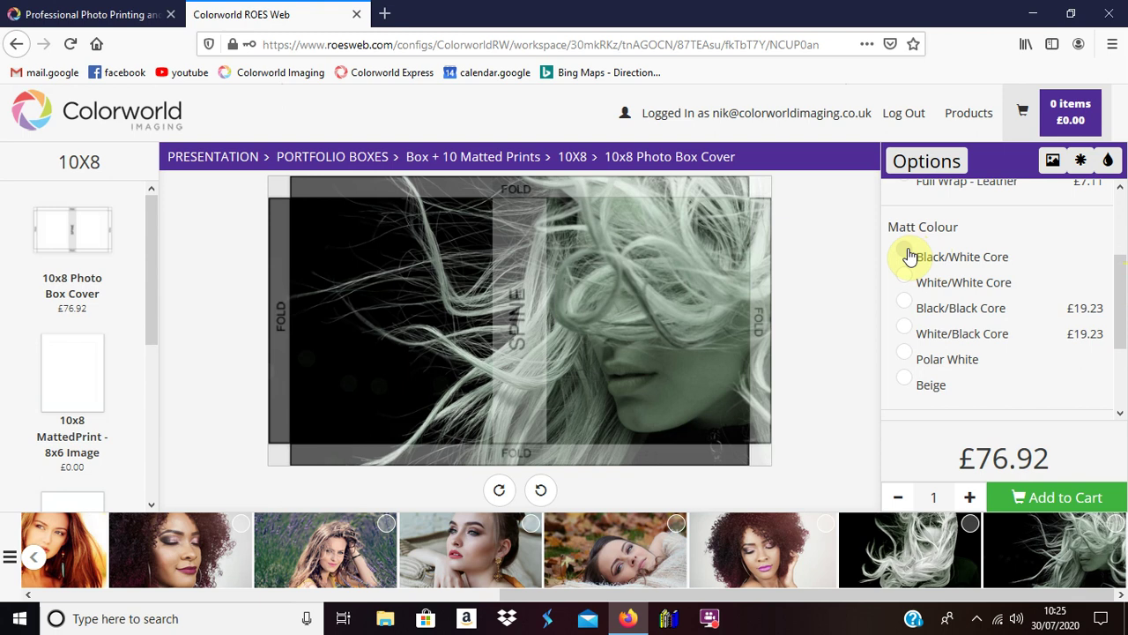
left_click(911, 256)
left_click(916, 261)
Step: Add the wrapped box cover to the cart and switch to the 10x8 MattedPrint - 8x6 Image product
left_click_drag(1122, 282, 1122, 353)
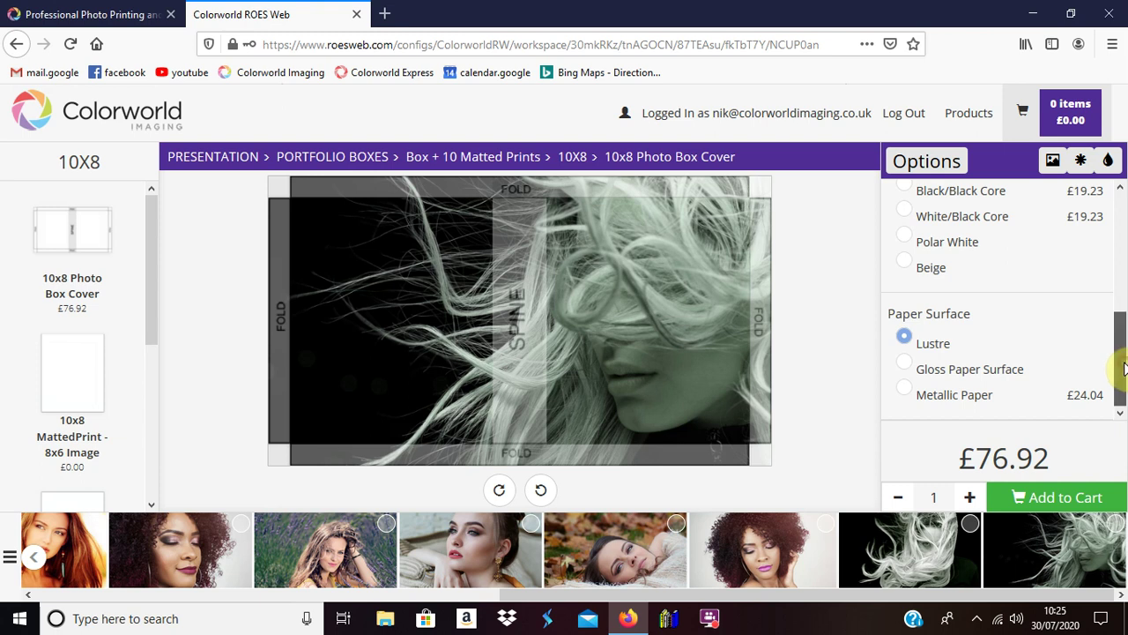
scroll(1124, 353, "up", 4)
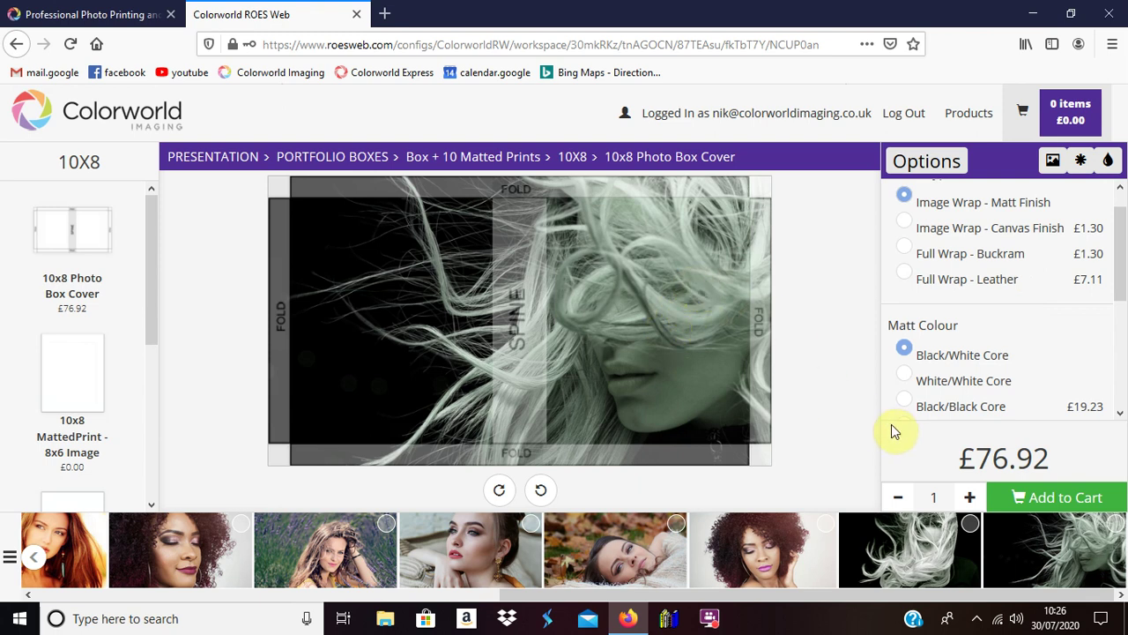
left_click(1047, 500)
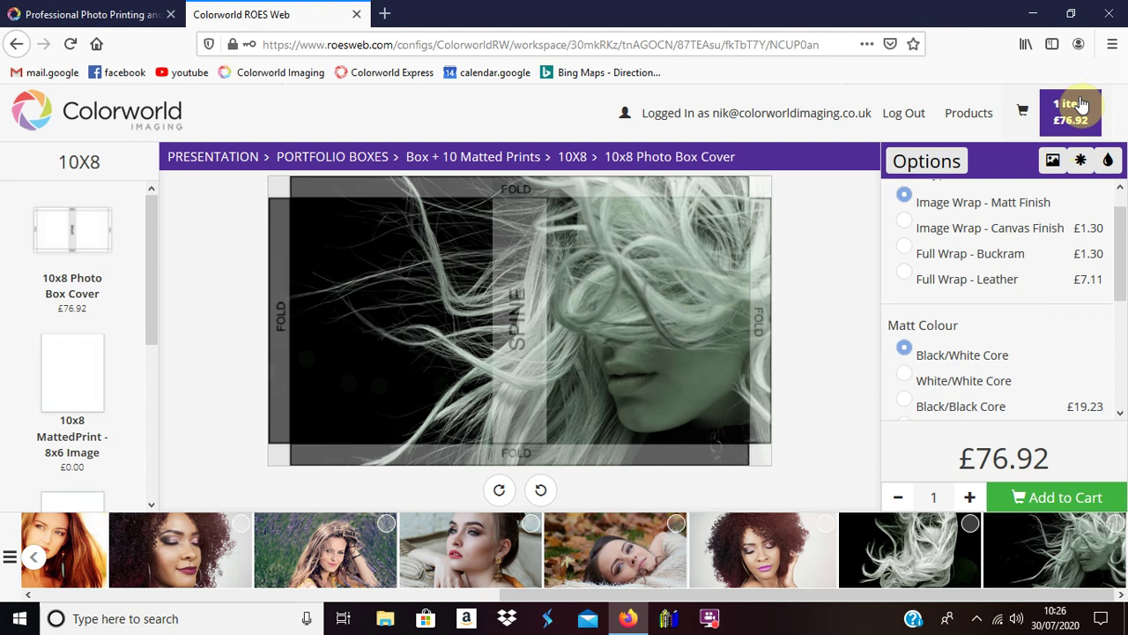
left_click(84, 358)
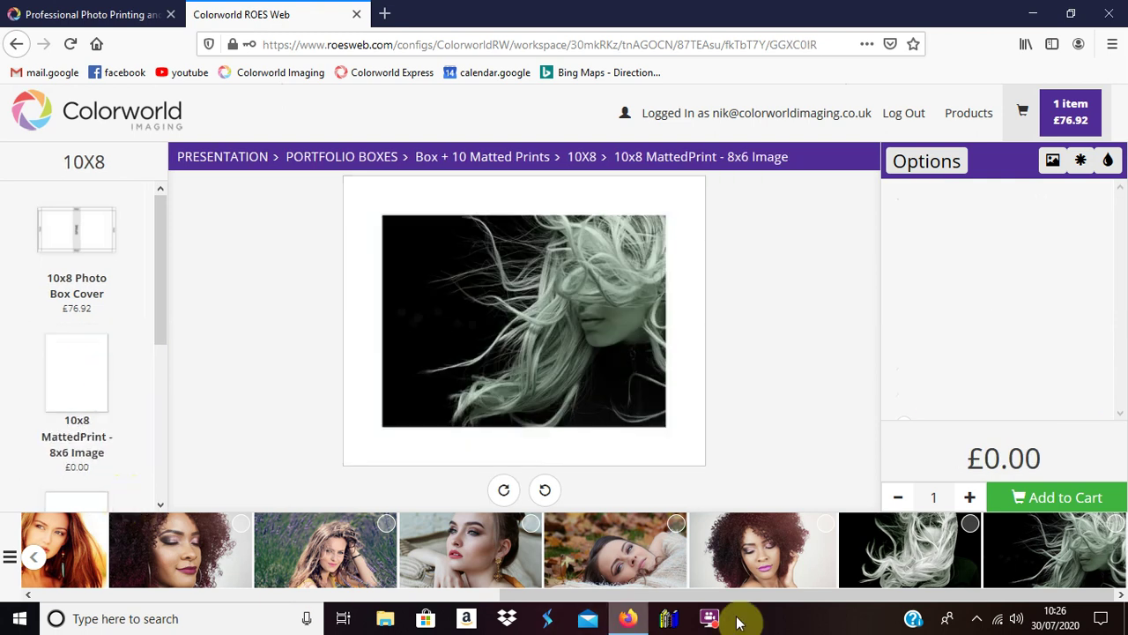
Step: Add matted prints of the windblown-hair photo and the upright blue-shirt man's portrait
left_click_drag(759, 595, 212, 612)
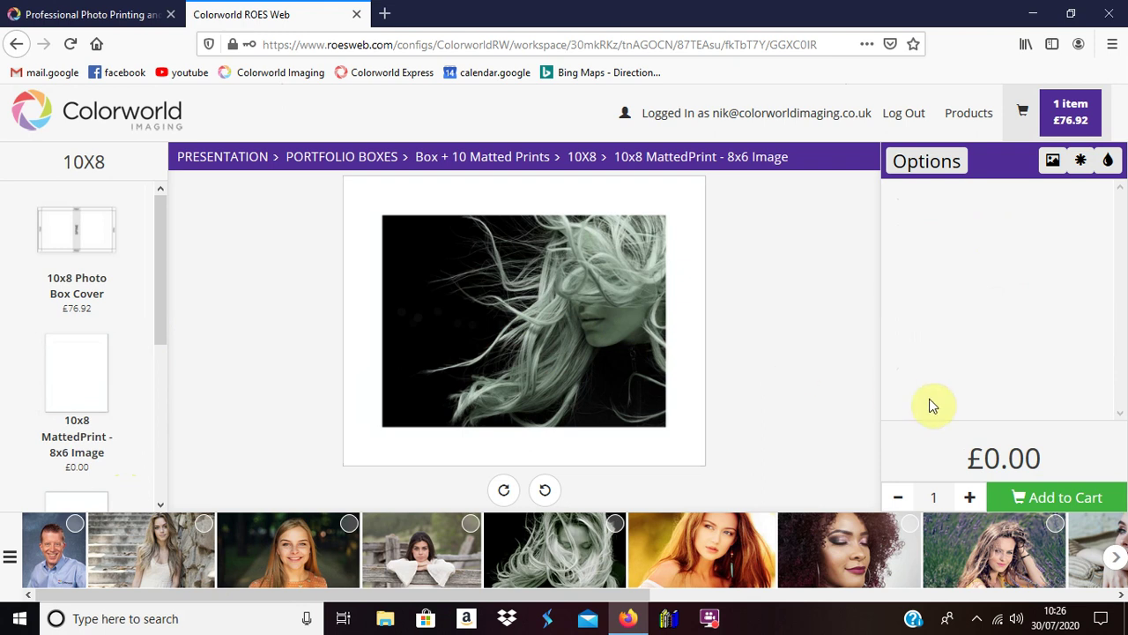
left_click(1046, 505)
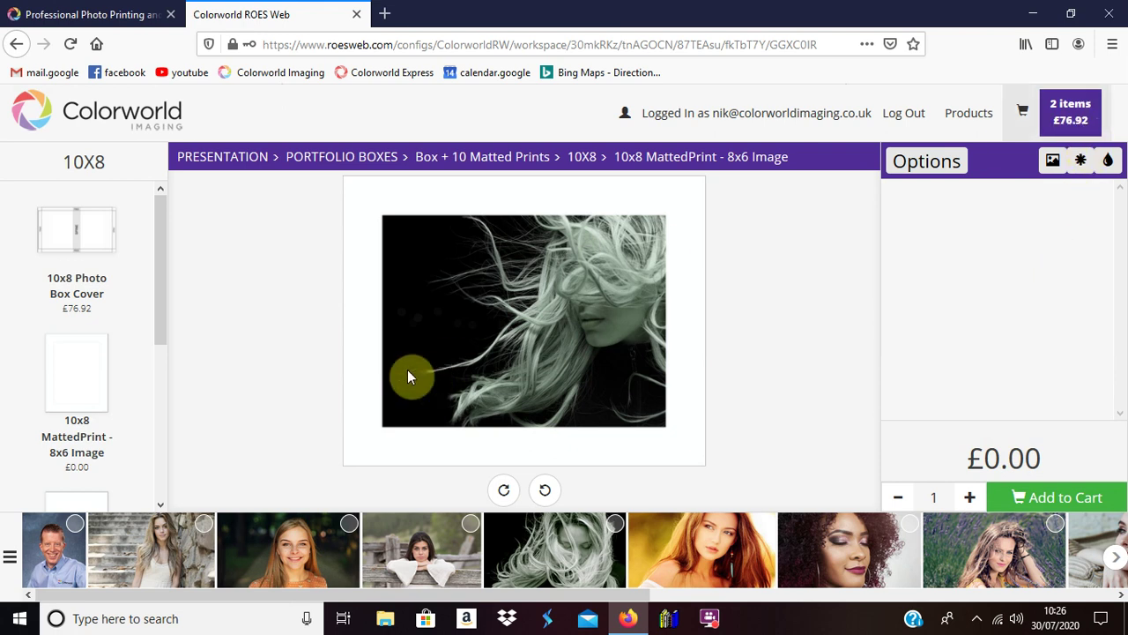
left_click(46, 570)
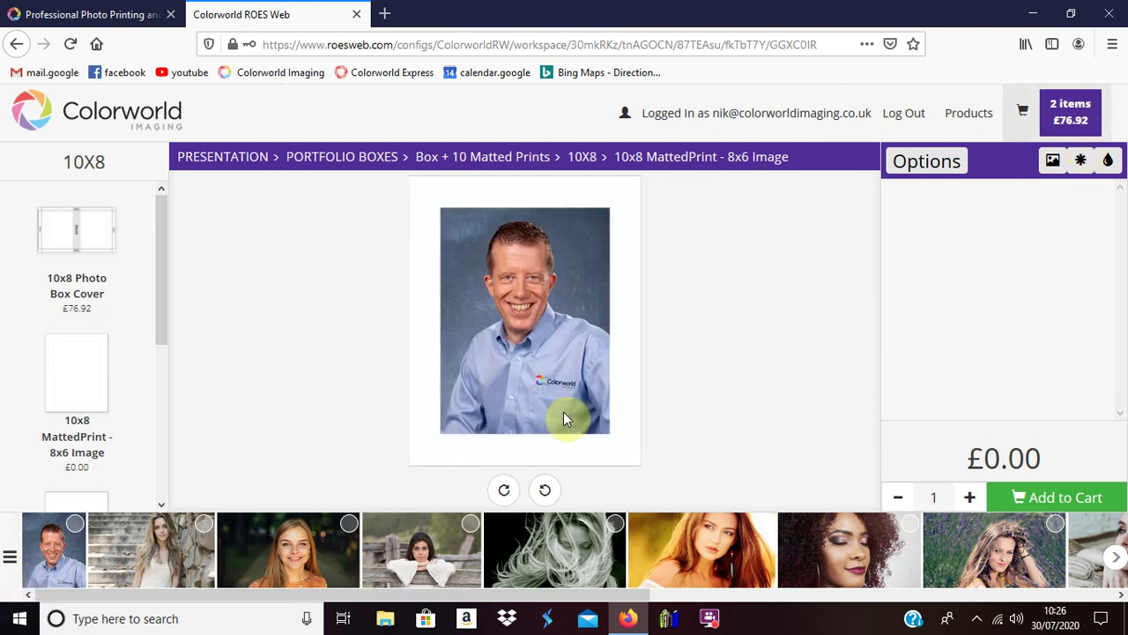
left_click(550, 487)
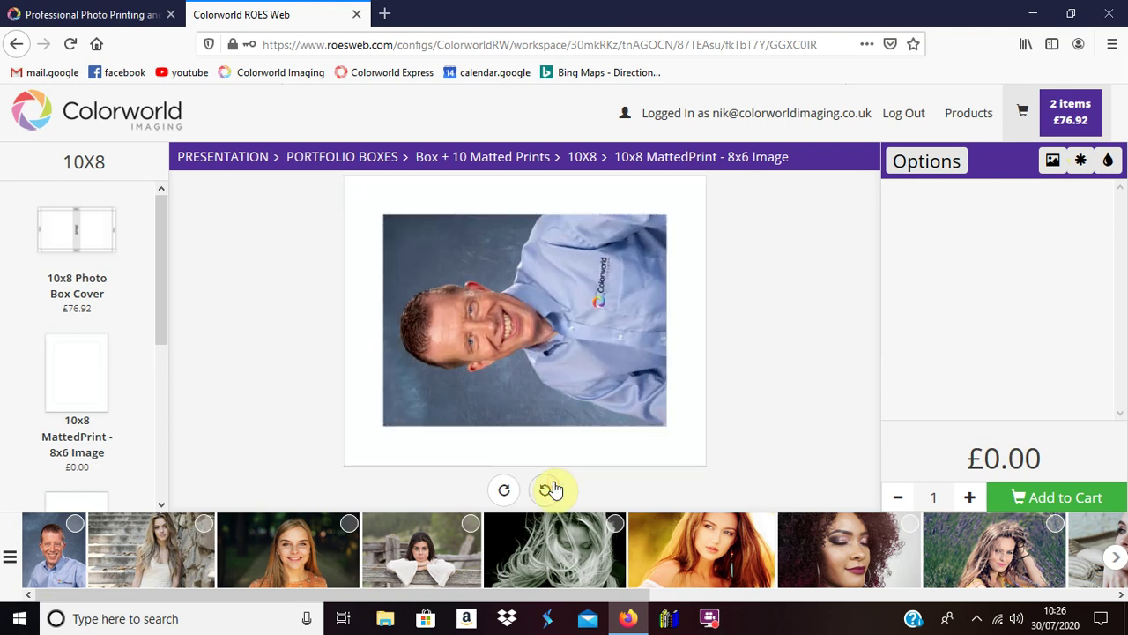
left_click(551, 488)
left_click(550, 488)
left_click(550, 489)
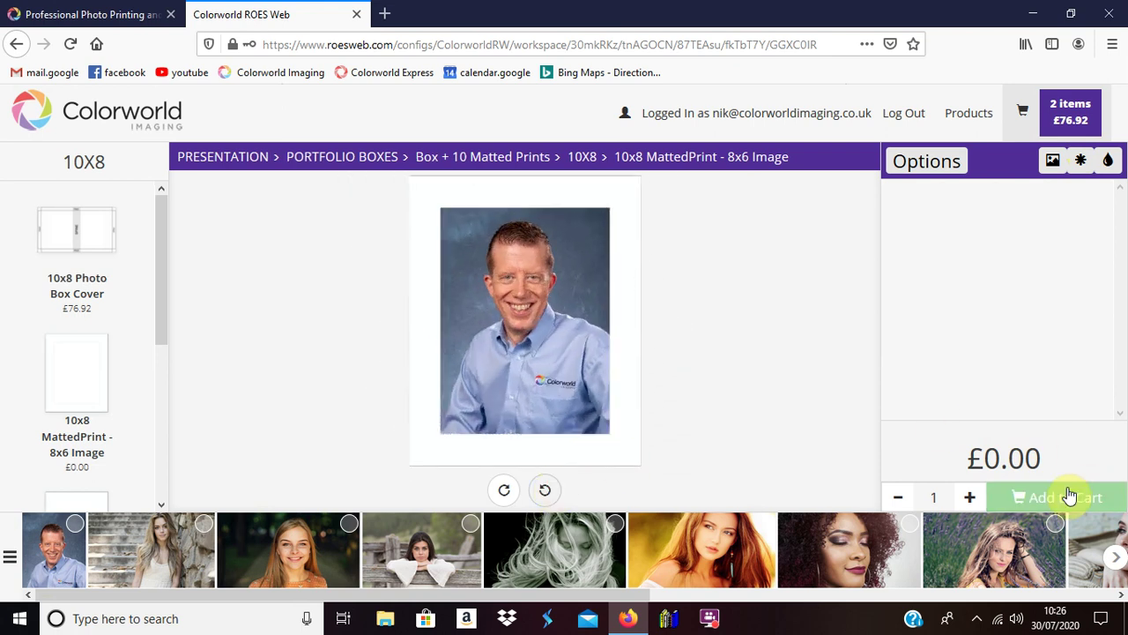
left_click(1068, 498)
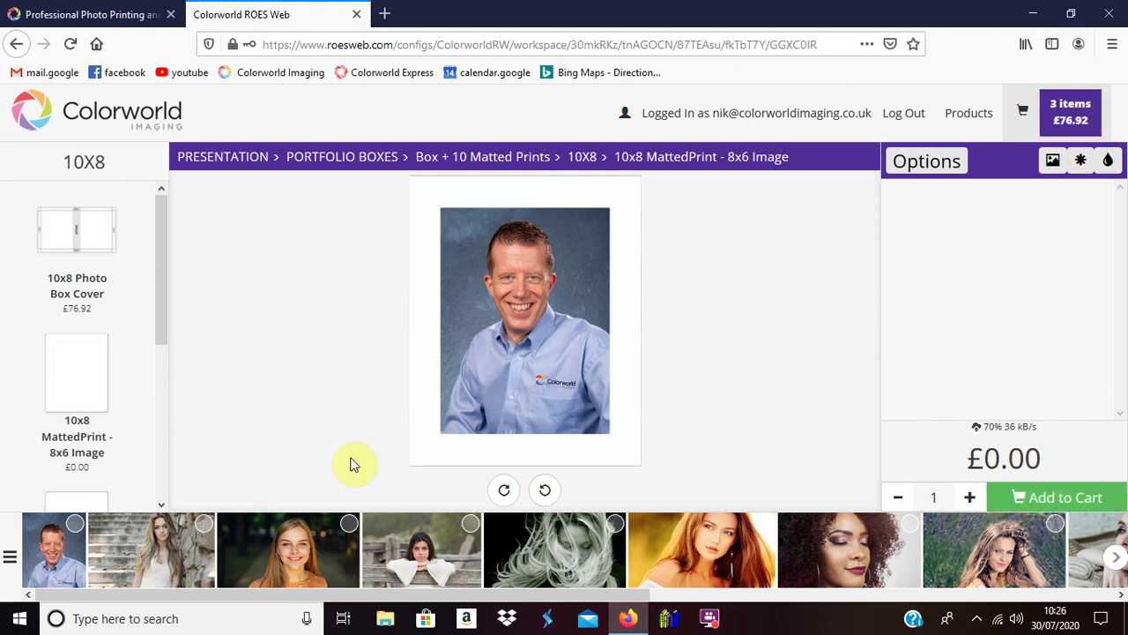
Step: Add matted prints of the woman-on-steps, smiling woman, fence and windblown-hair photos
left_click(171, 545)
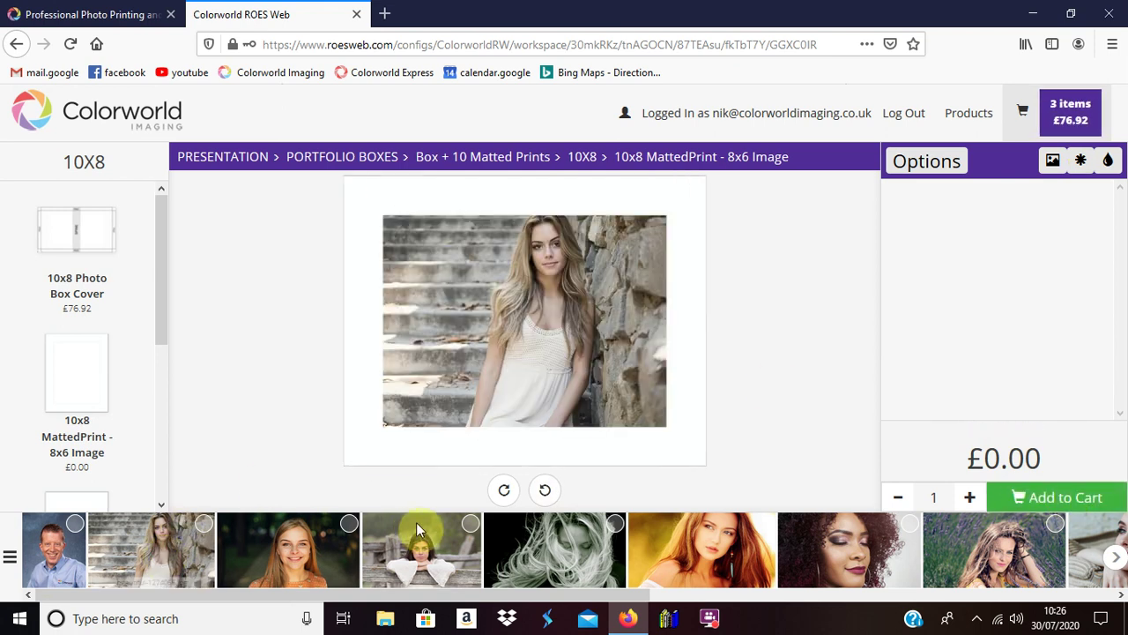
left_click(1069, 498)
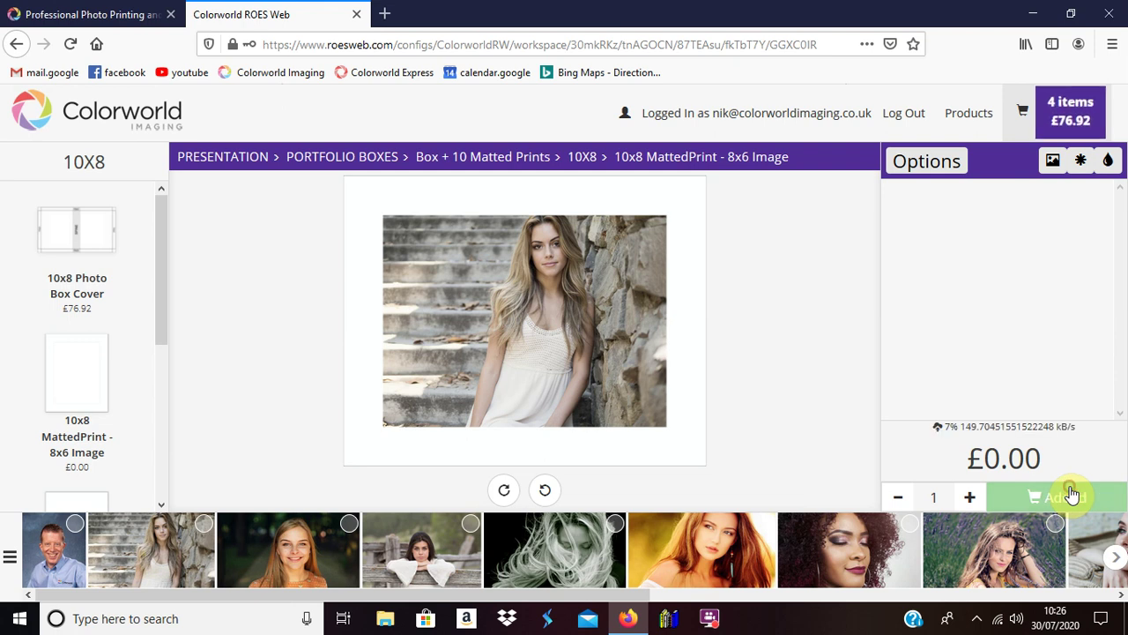
left_click(261, 539)
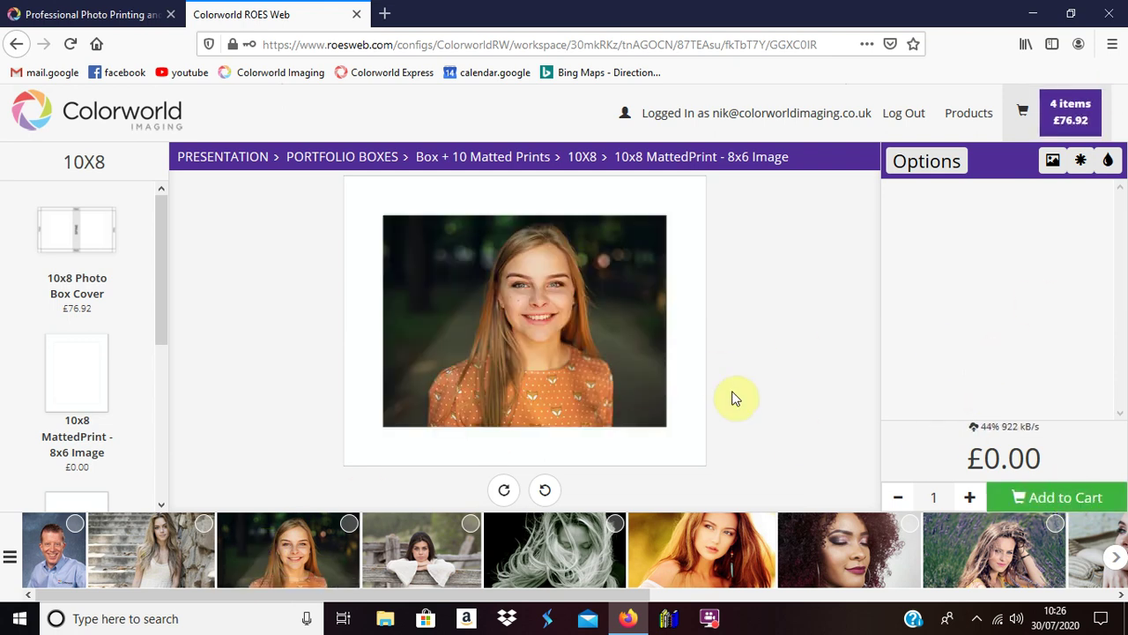
left_click(1060, 499)
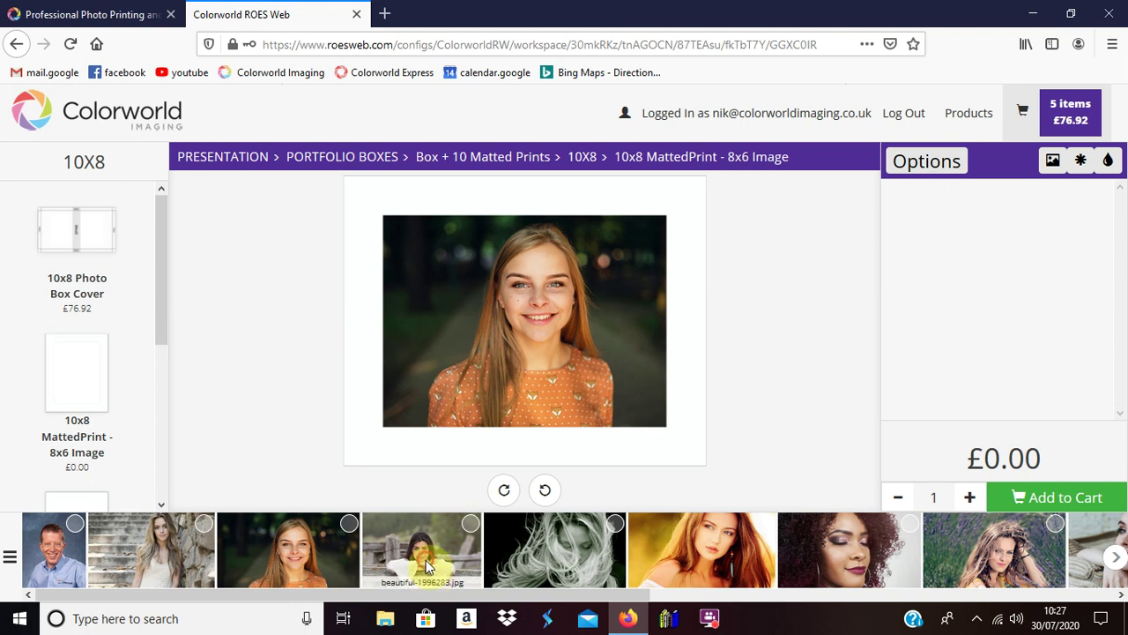
left_click(425, 564)
left_click(1038, 499)
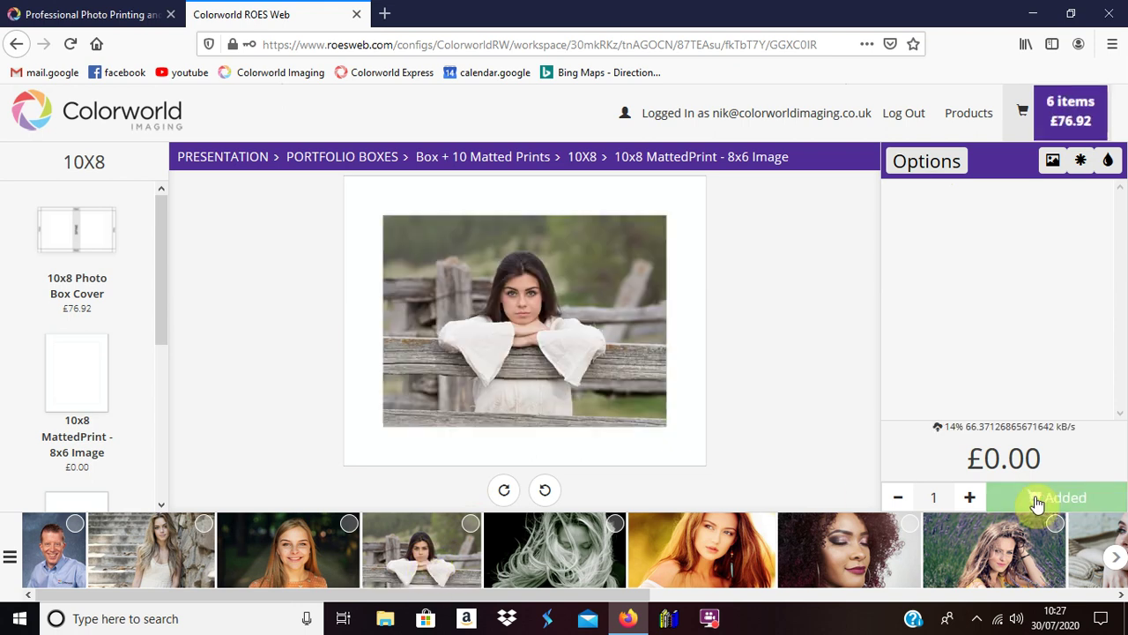
left_click(582, 552)
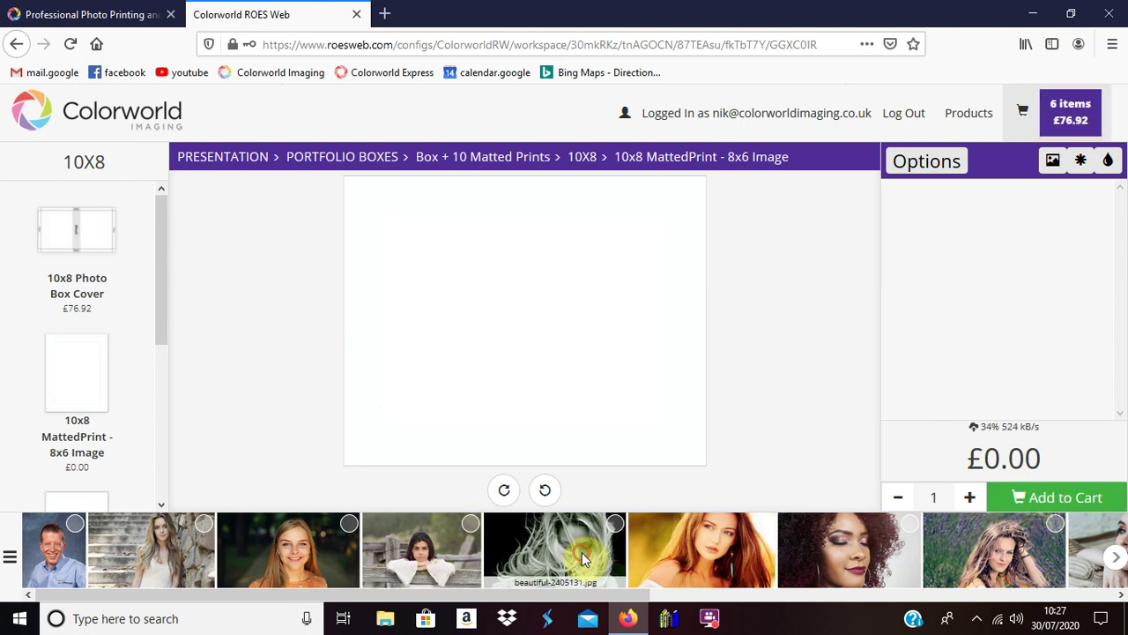
left_click(1073, 500)
Step: Add matted prints of the red-haired, curly-hair, lavender-field and woman-in-orange portraits
left_click(747, 552)
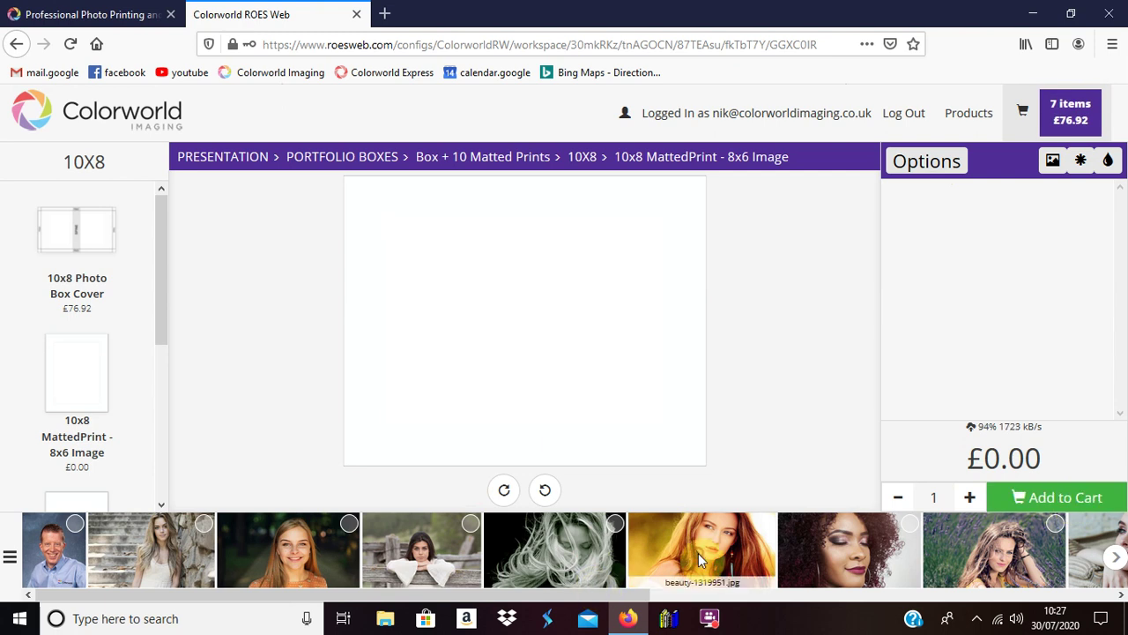
left_click(1080, 498)
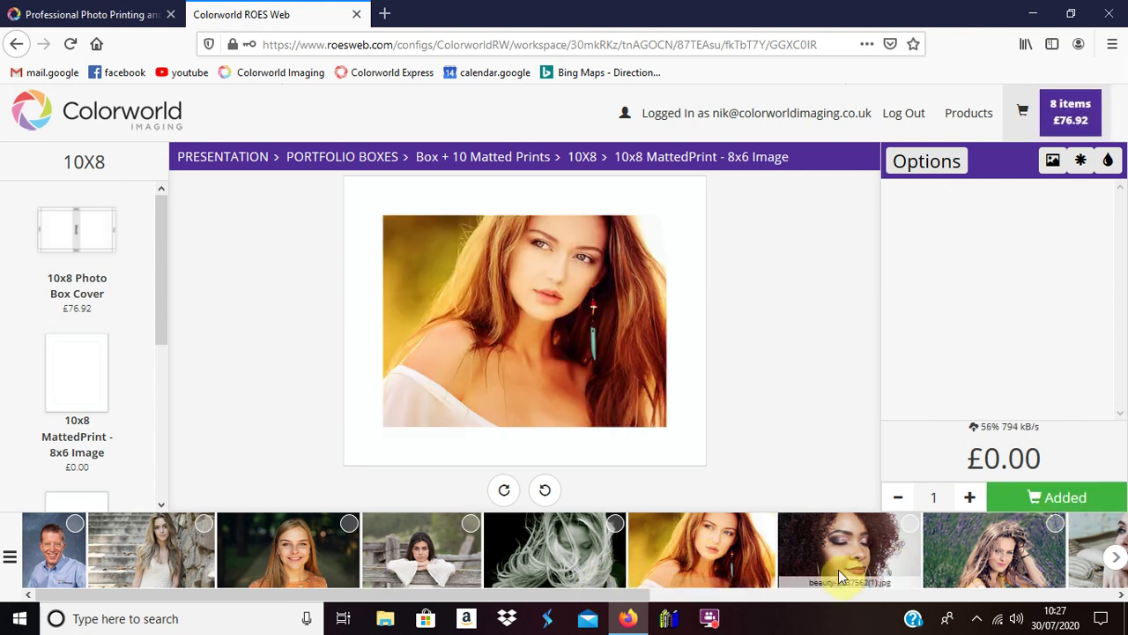
left_click(837, 567)
left_click(1071, 498)
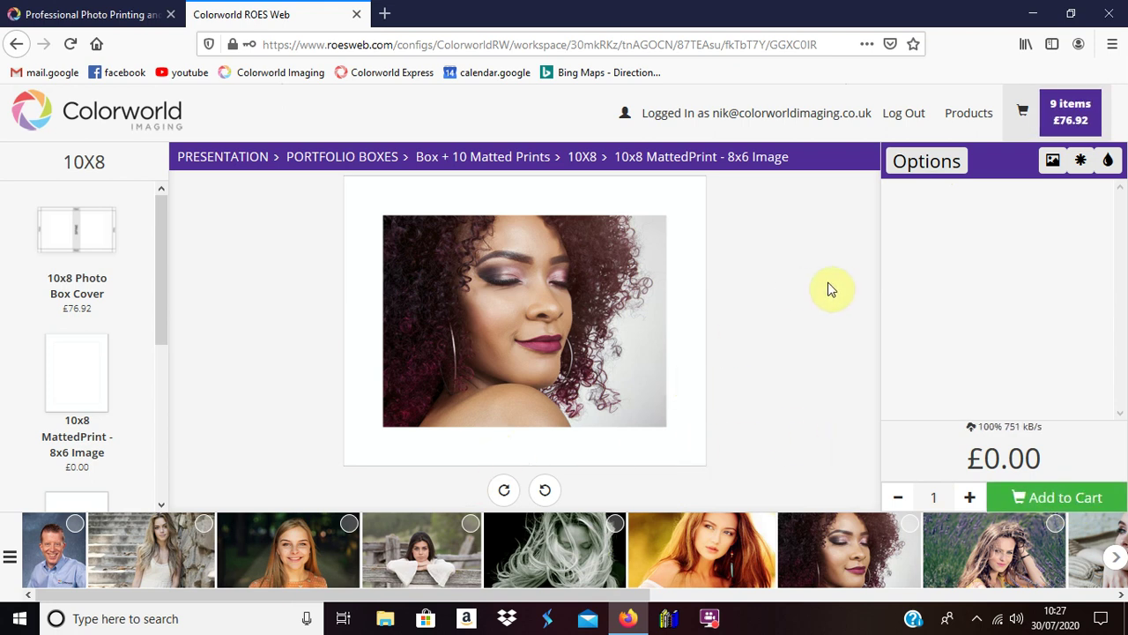
left_click(985, 571)
left_click(1063, 500)
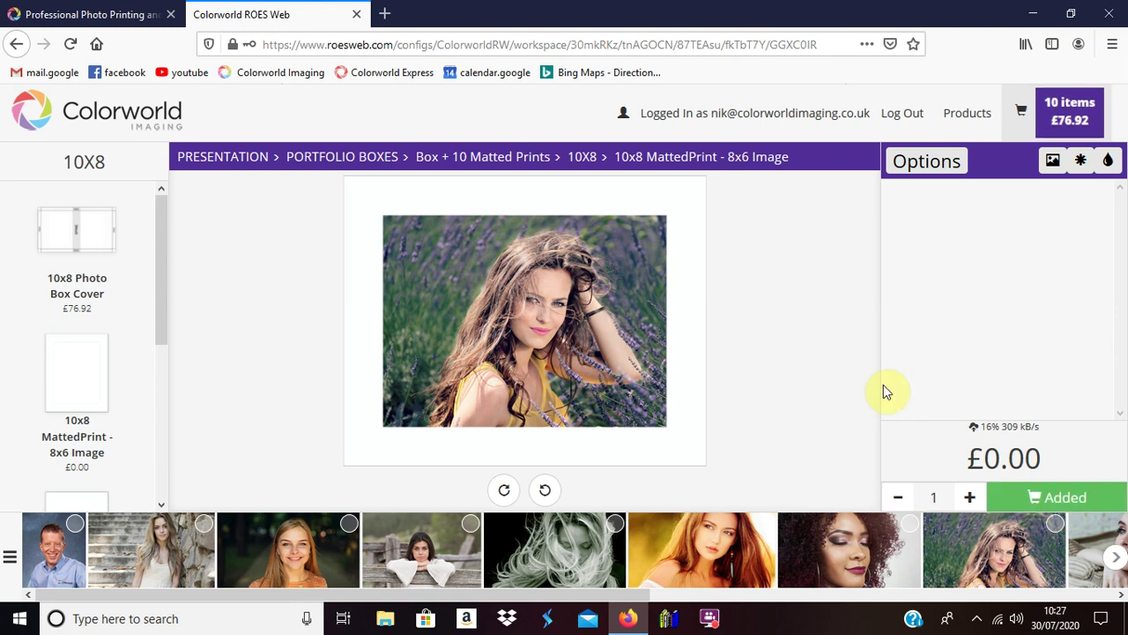
left_click(1098, 529)
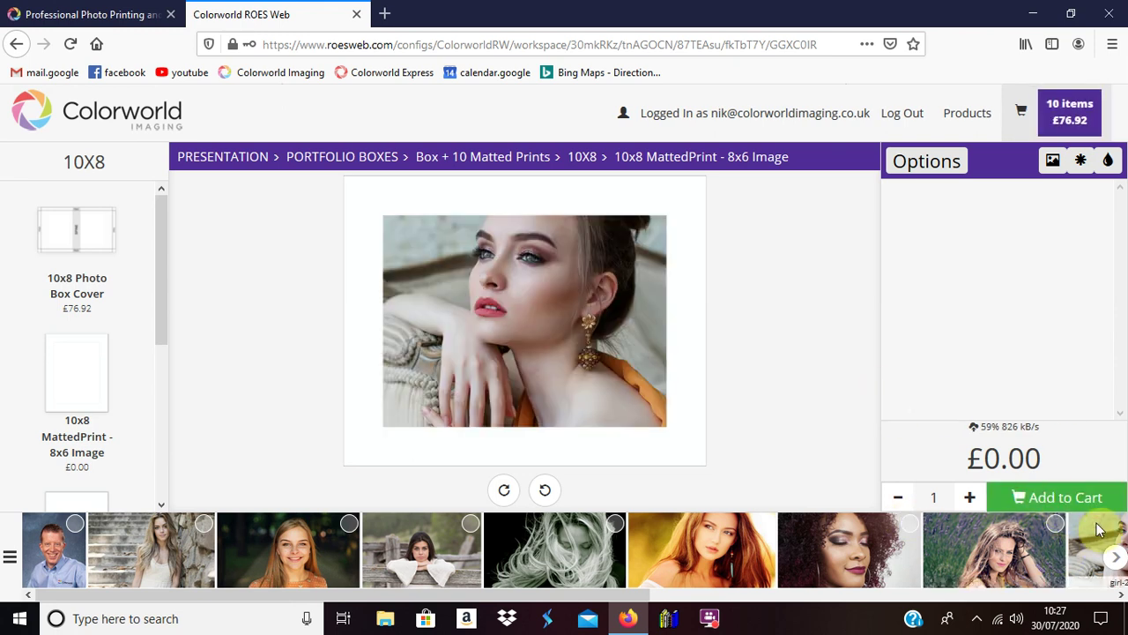
left_click(1022, 496)
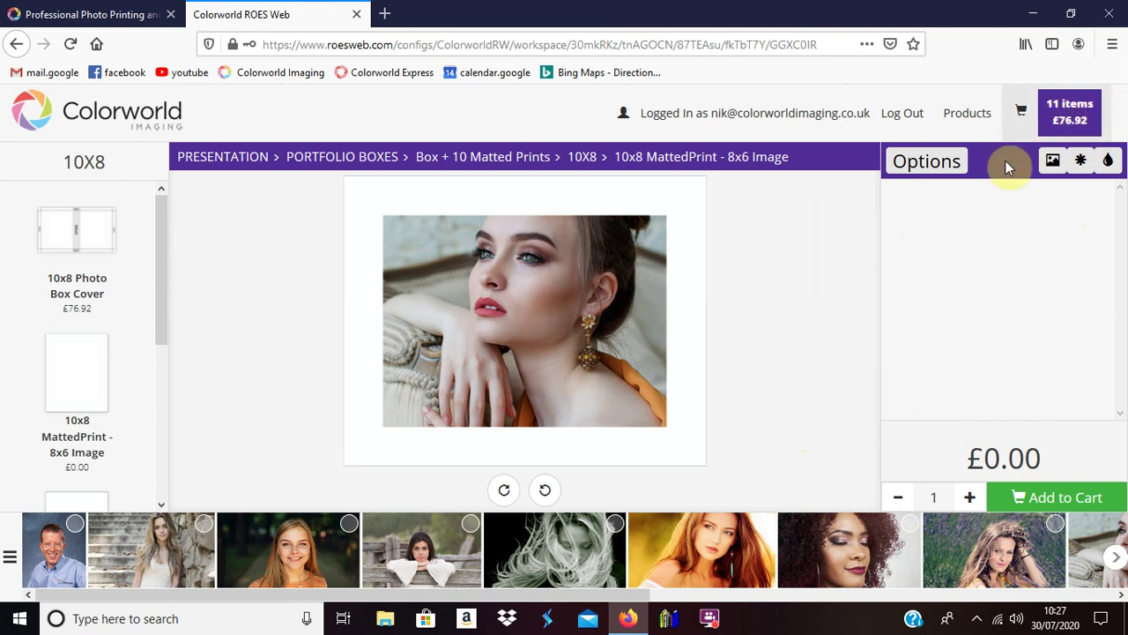
Step: Open the shopping cart and keep colour correction requested for the images
left_click(1031, 114)
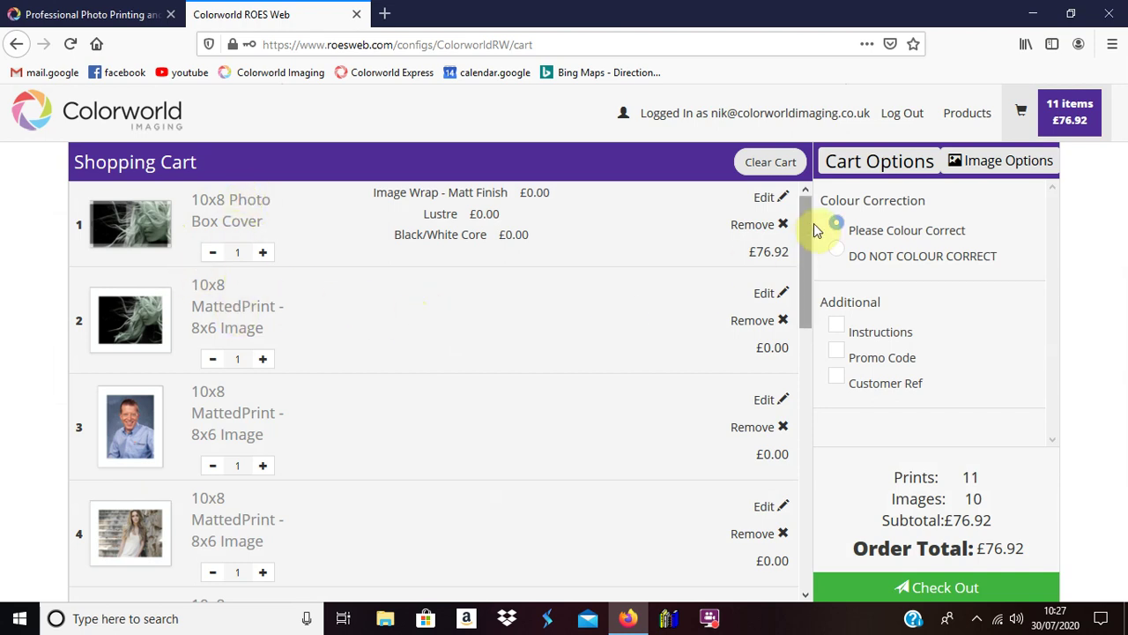
left_click_drag(804, 226, 766, 167)
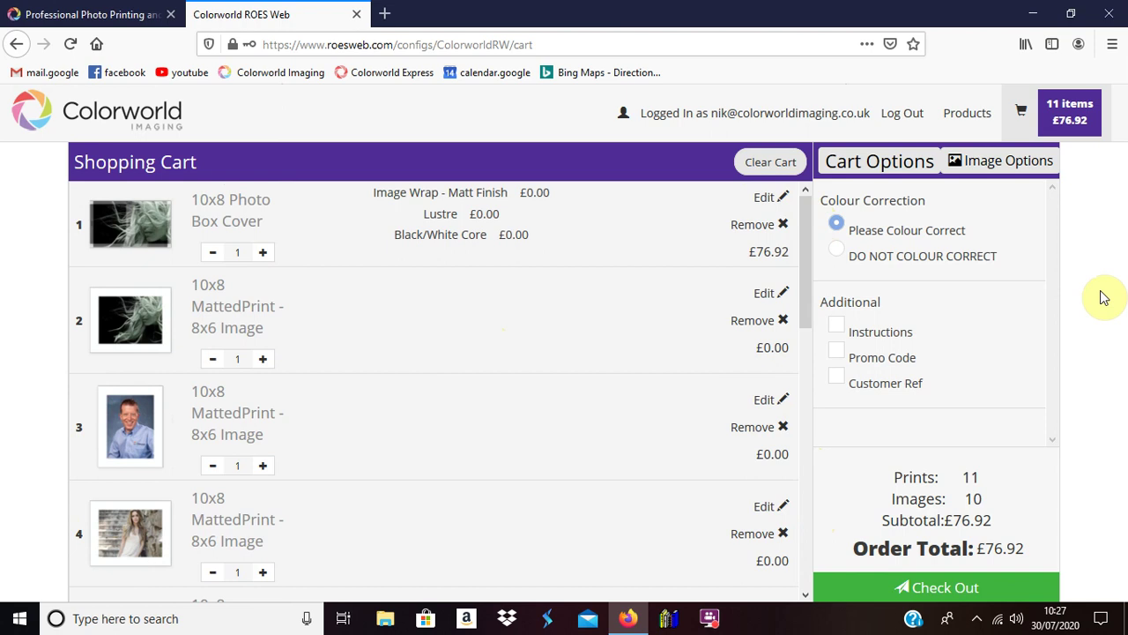
left_click(837, 247)
left_click(837, 223)
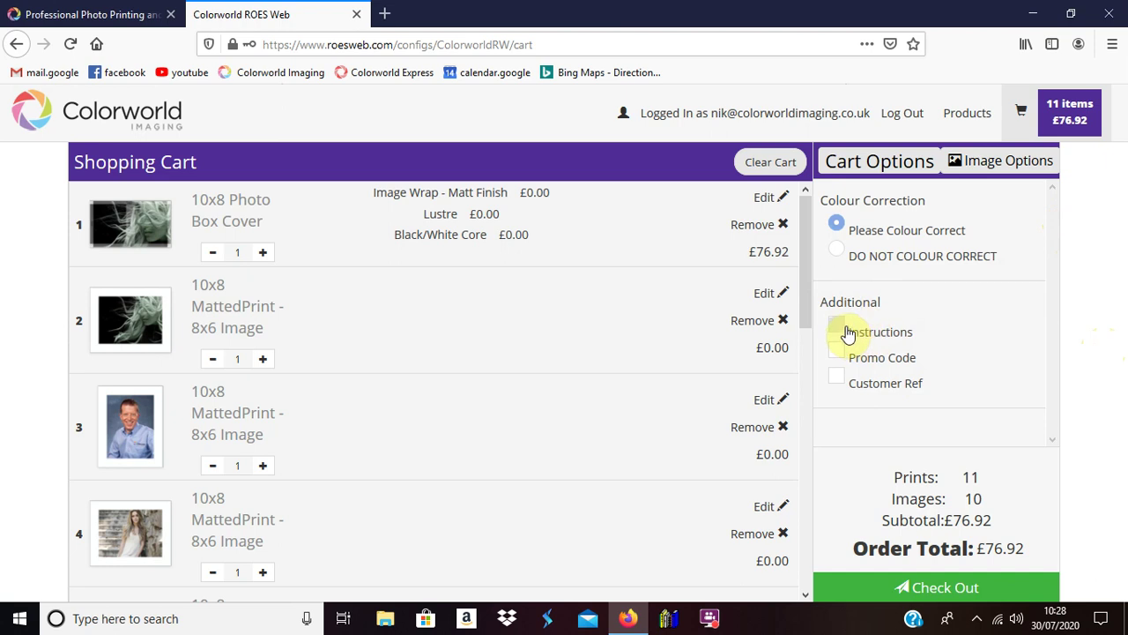
Step: Leave the Instructions, Promo Code and Customer Ref cart options all switched off
left_click(842, 326)
left_click(962, 340)
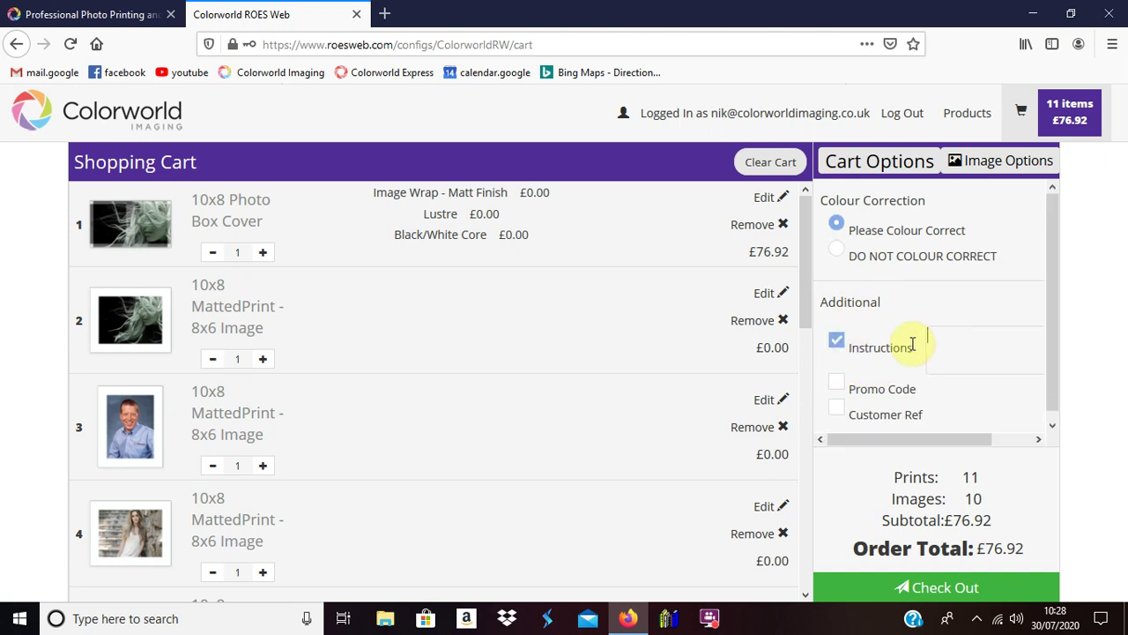
left_click(838, 343)
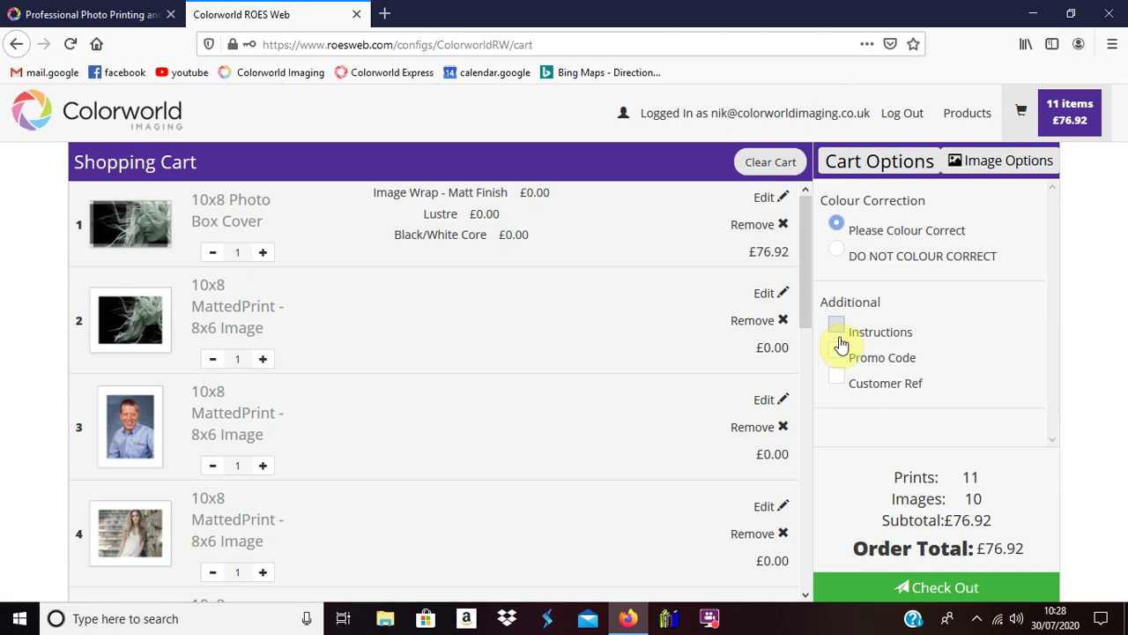
left_click(837, 324)
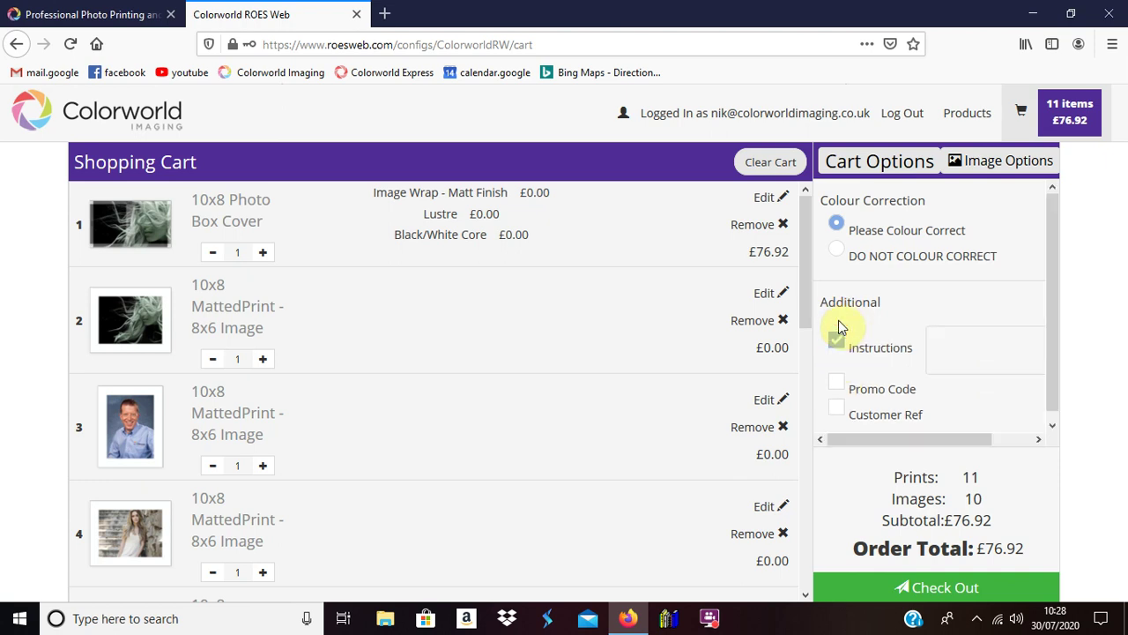
left_click(959, 343)
left_click(839, 342)
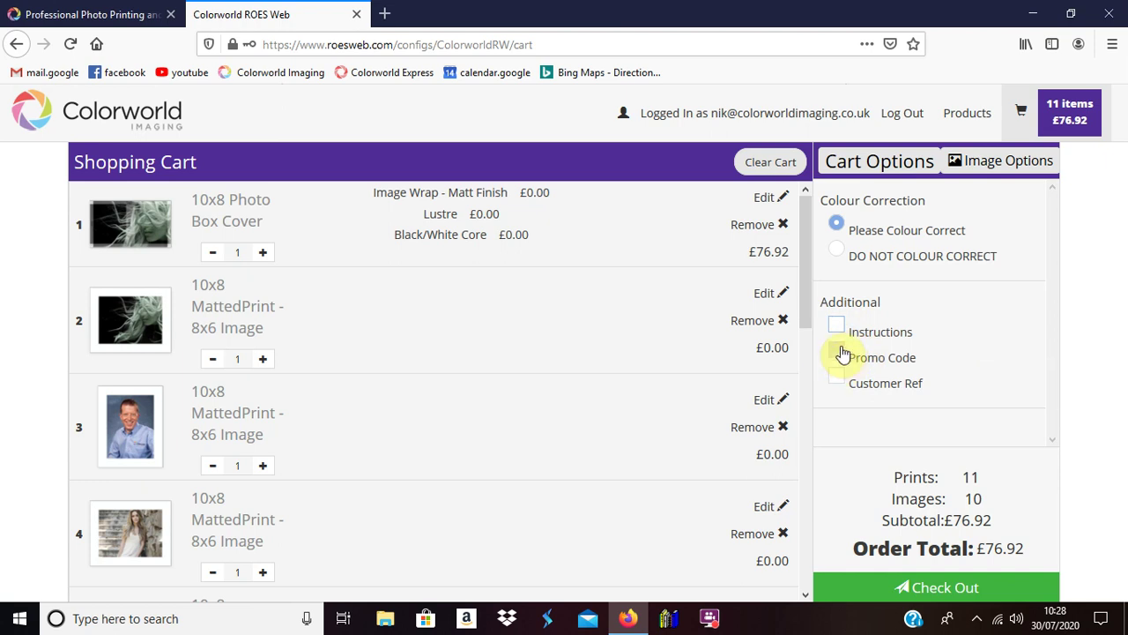
left_click(842, 354)
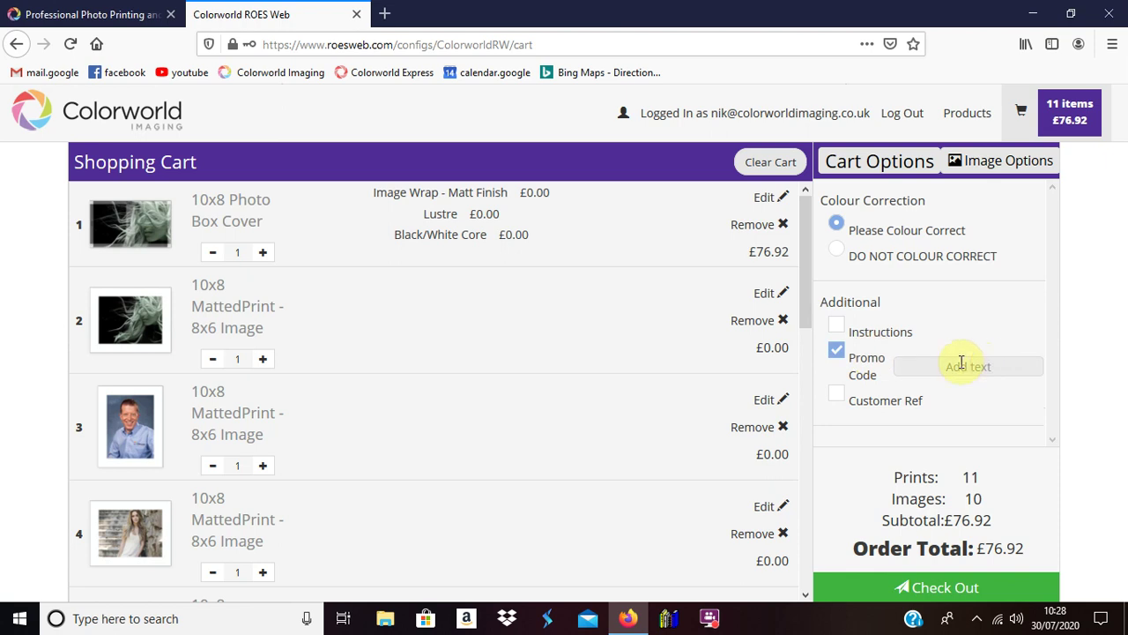
left_click(840, 352)
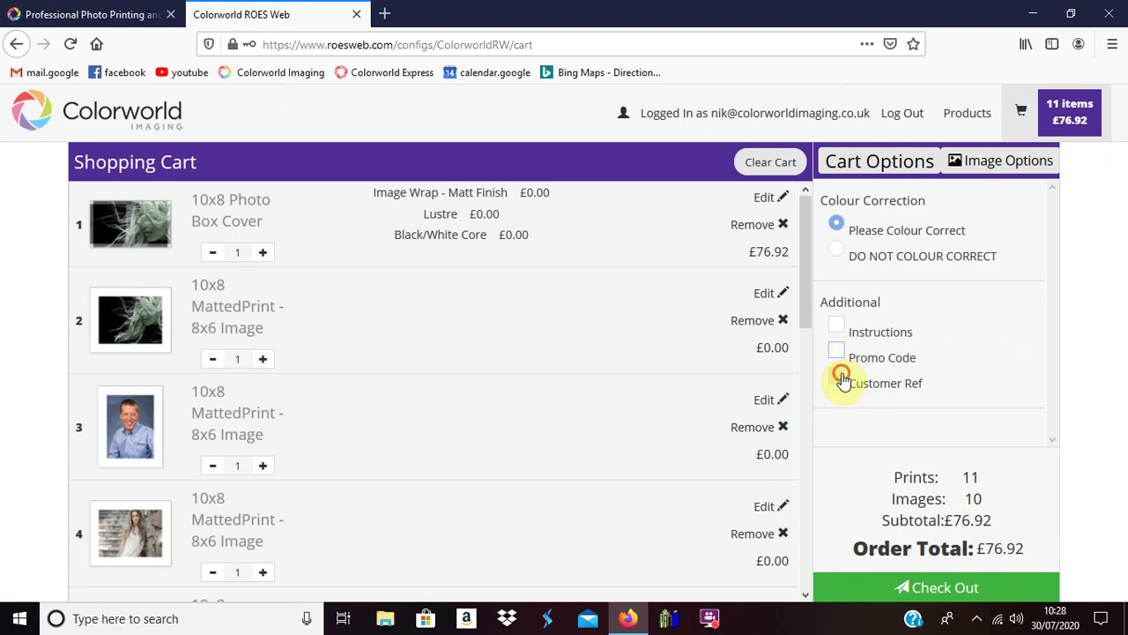
left_click(841, 373)
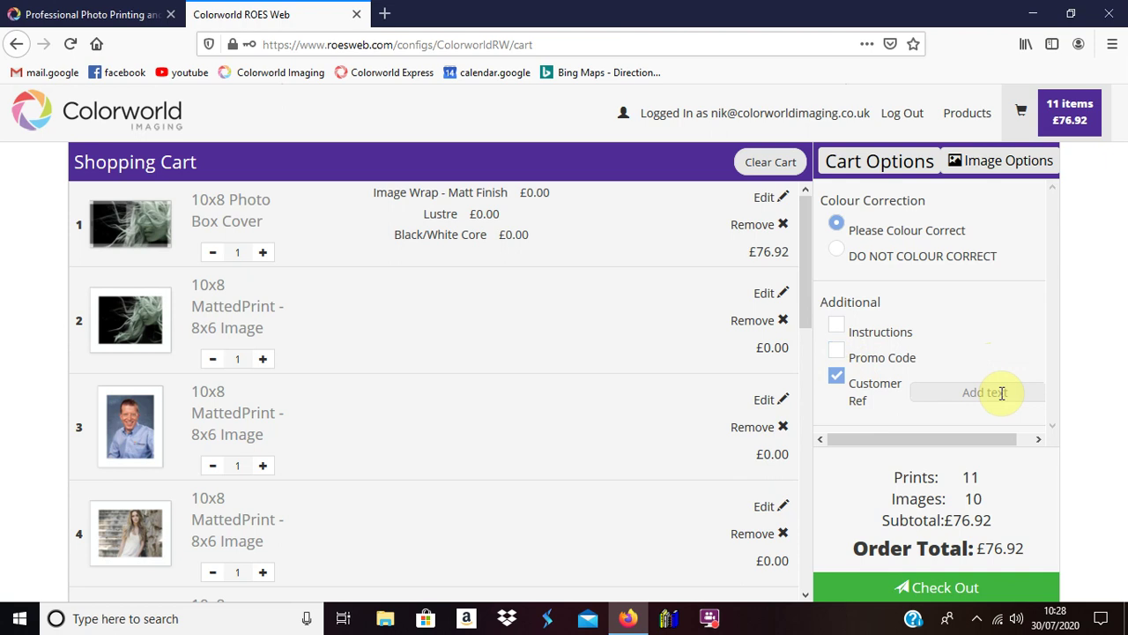
left_click(837, 374)
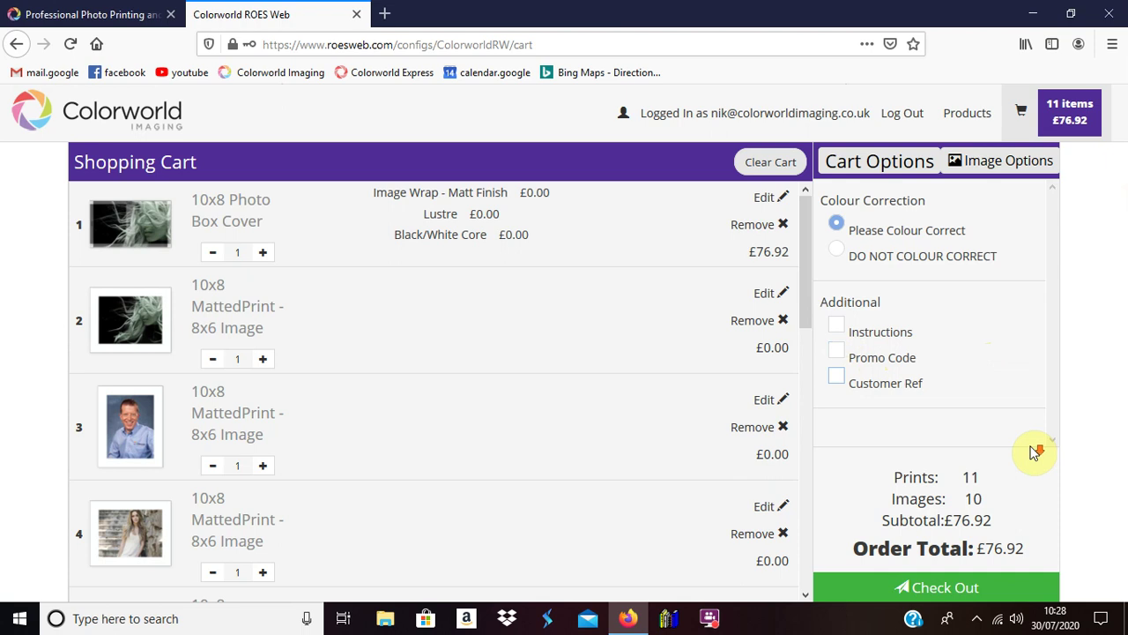
Step: Check out with Collect from Lab delivery and continue to the shipping address form
left_click(943, 588)
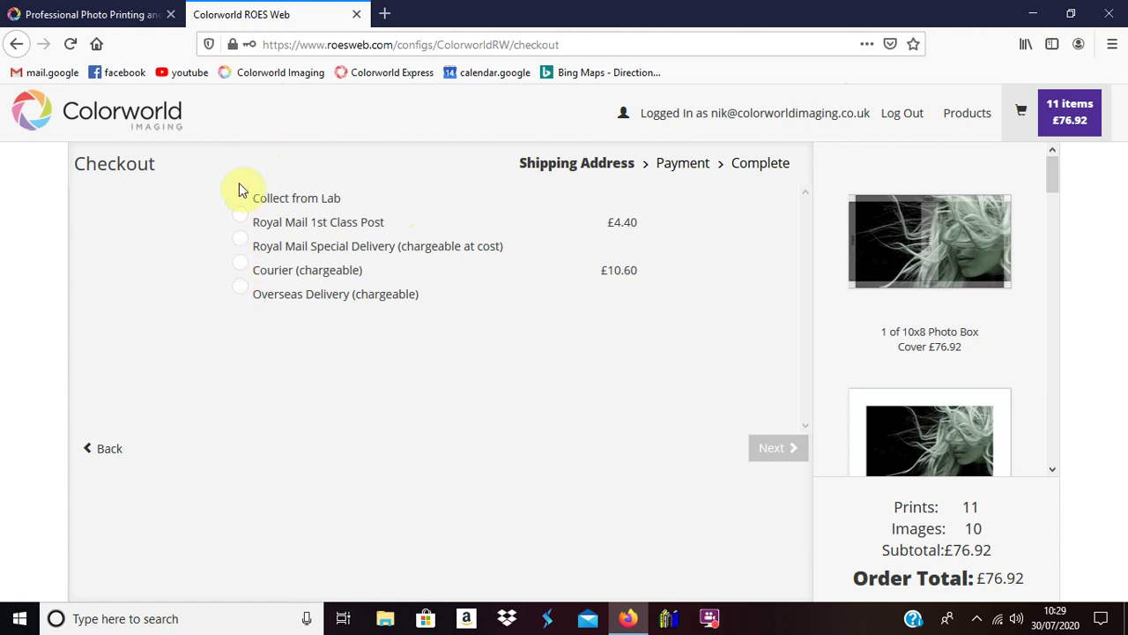
left_click(240, 194)
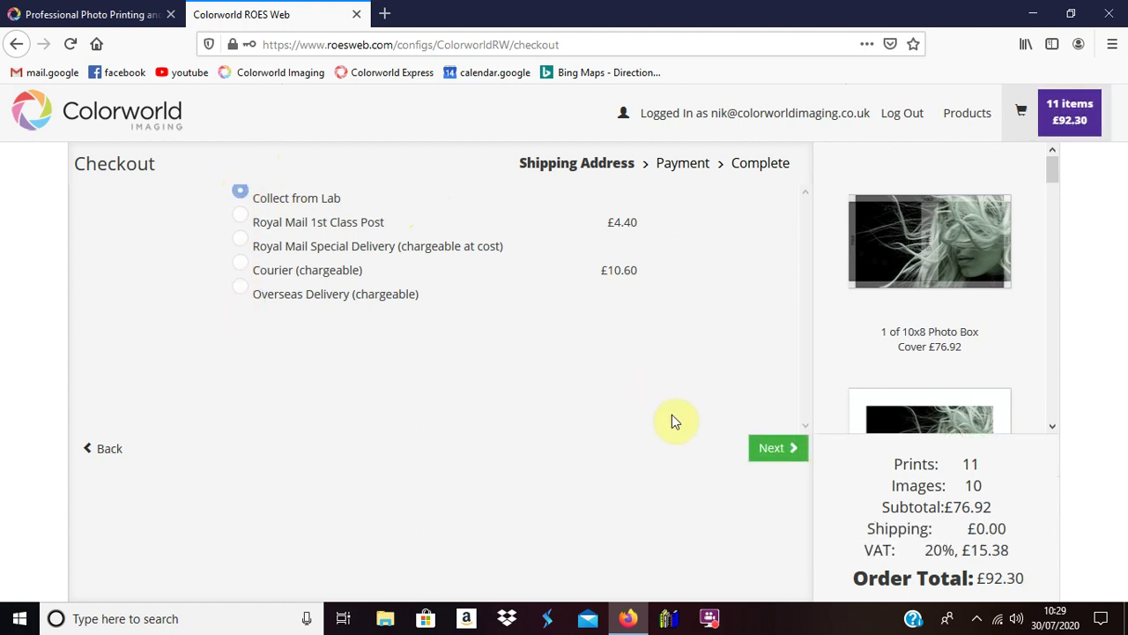
left_click(776, 452)
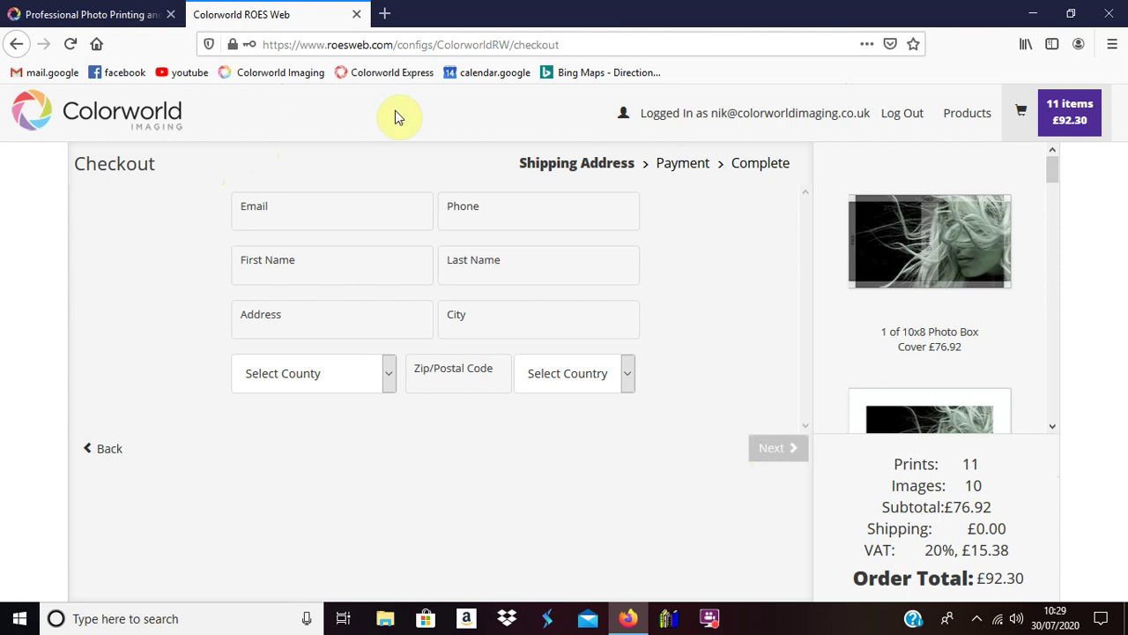
Step: Enter the customer's e-mail address and phone number
left_click(329, 215)
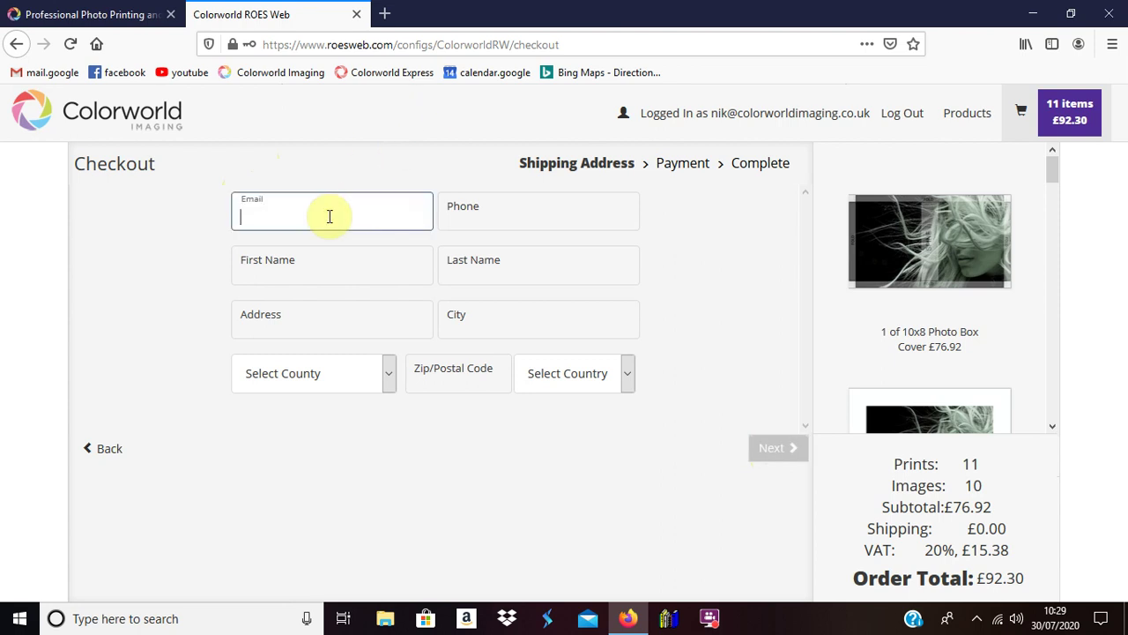
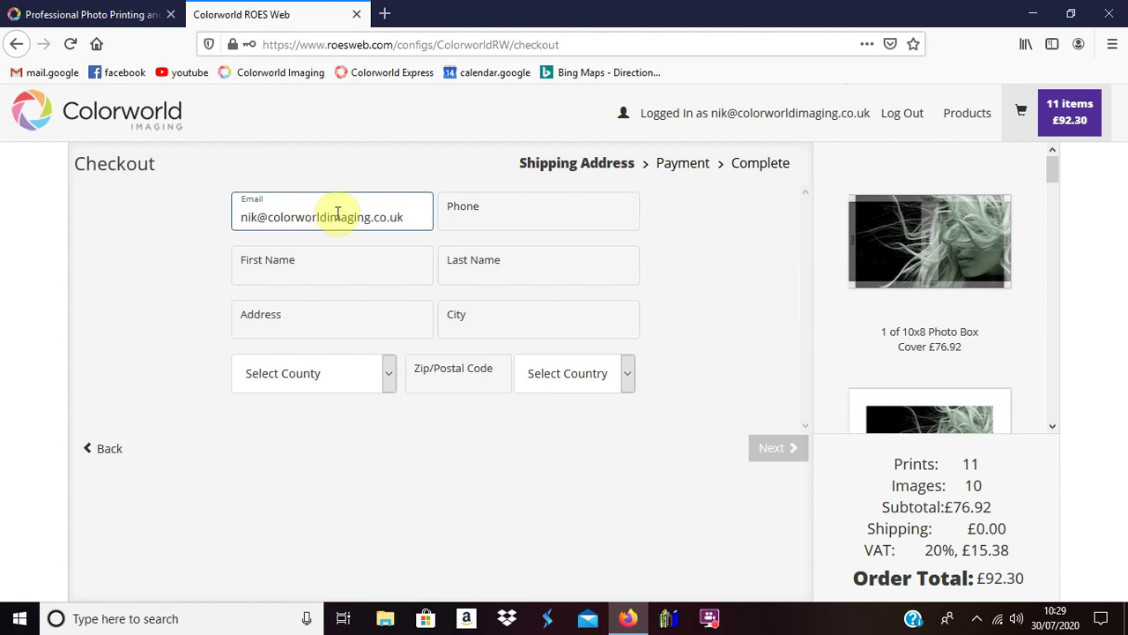
left_click(511, 217)
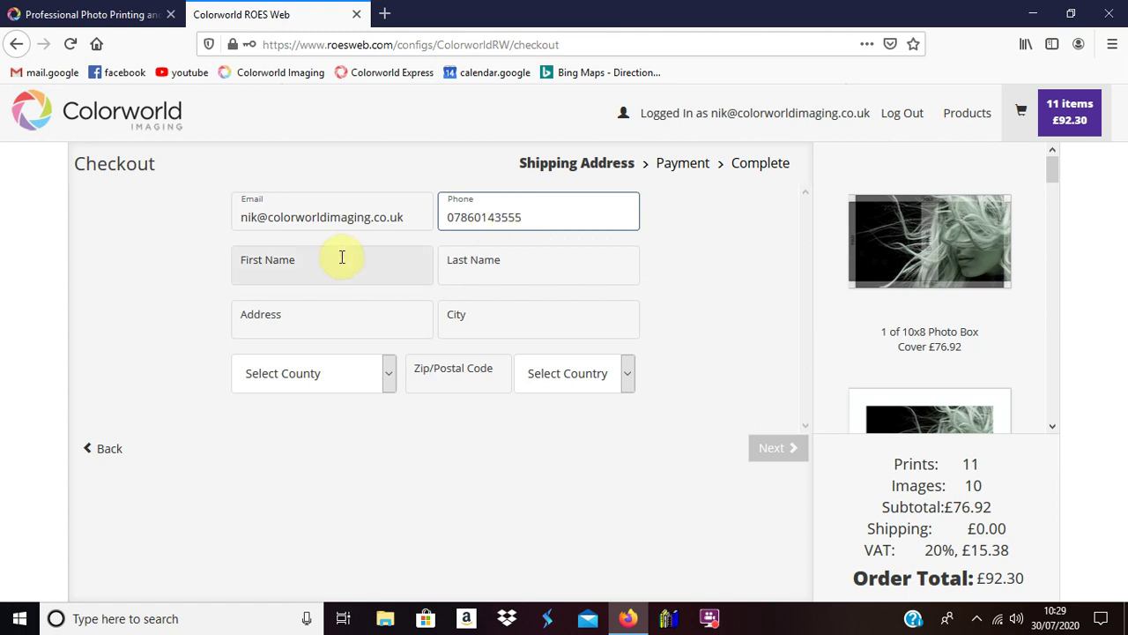
Step: Fill in the customer's first and last name
left_click(347, 260)
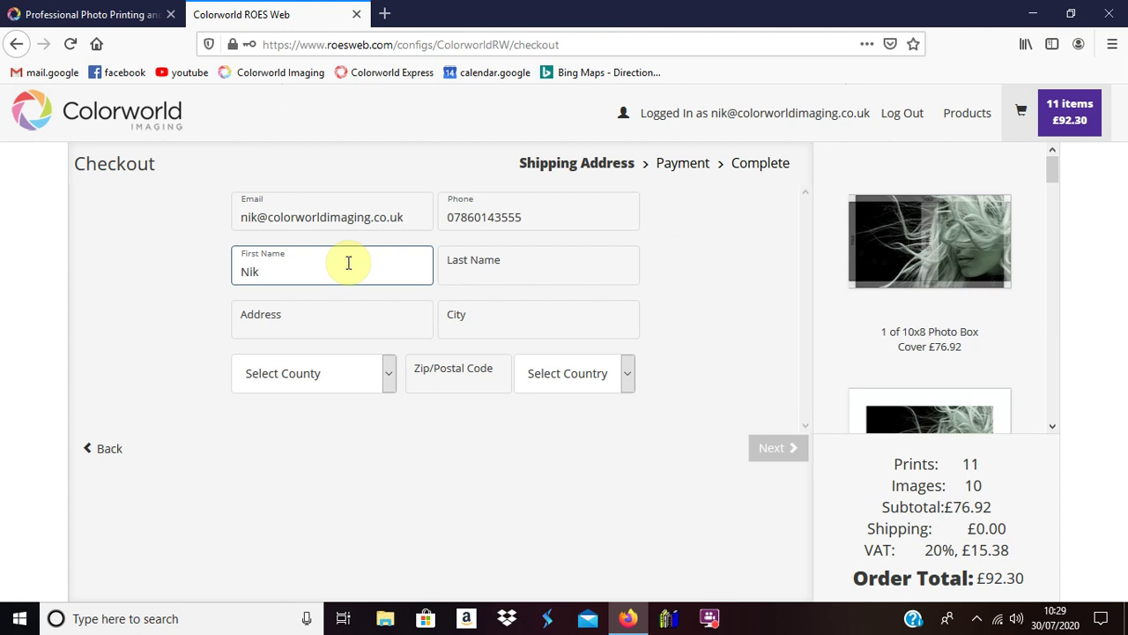
key("Tab")
Step: Enter the customer's street, city, county, postcode and country for shipping
left_click(370, 321)
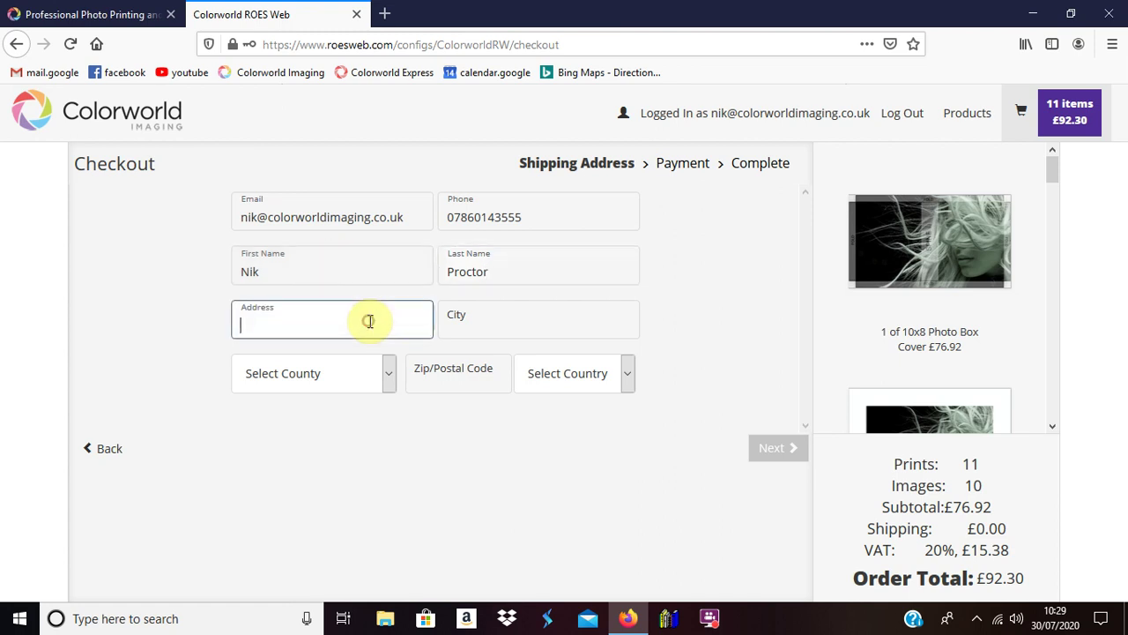
left_click(547, 321)
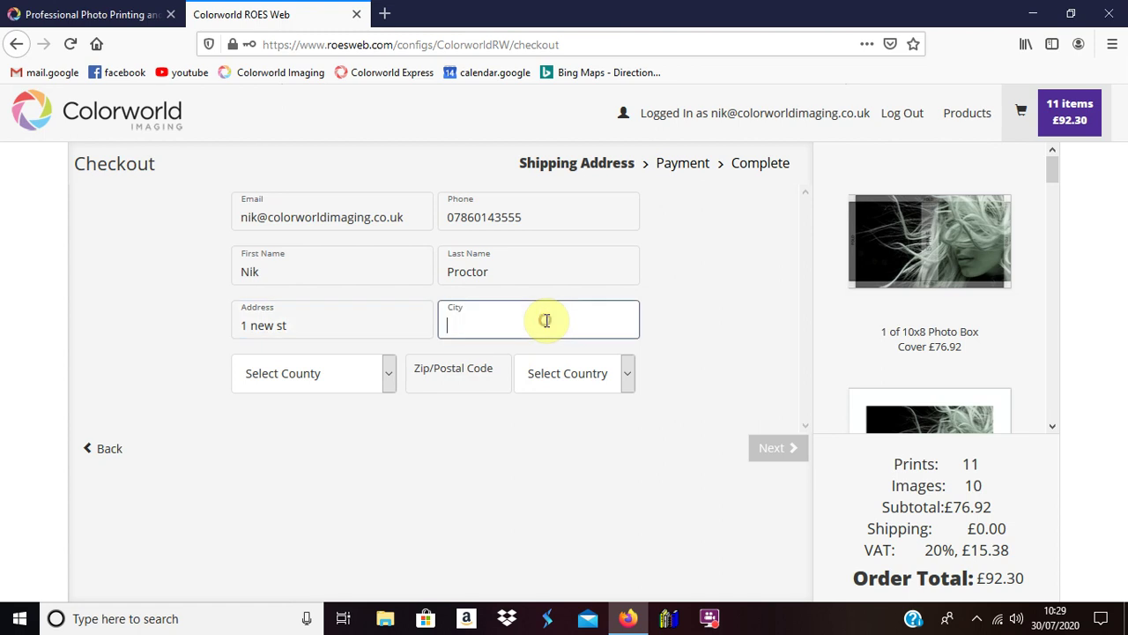
type("Stainland")
left_click(343, 373)
left_click_drag(392, 125, 377, 346)
left_click(328, 301)
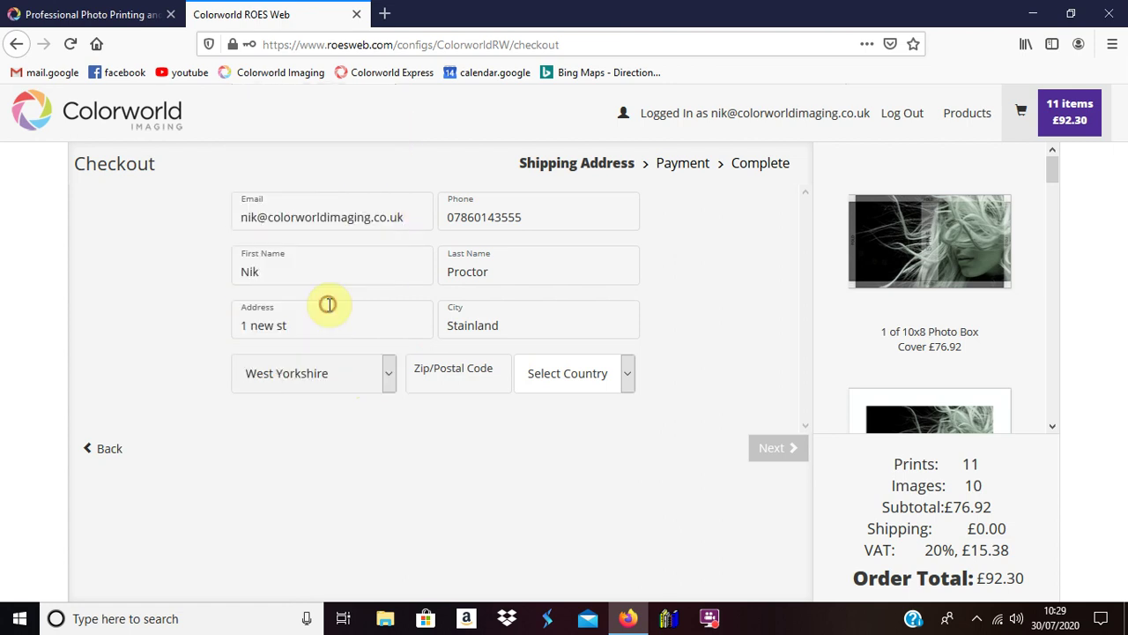
left_click(495, 377)
left_click(631, 377)
left_click(564, 423)
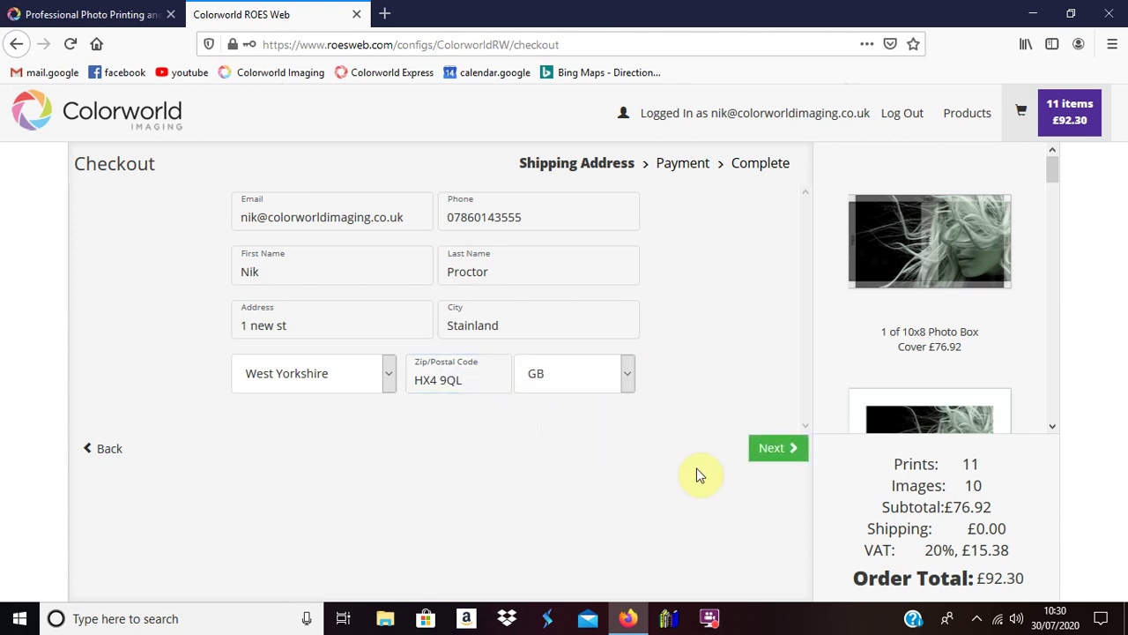
Step: Set payment to 'Contact me for payment prior to dispatch' and enter the billing phone number
left_click(770, 453)
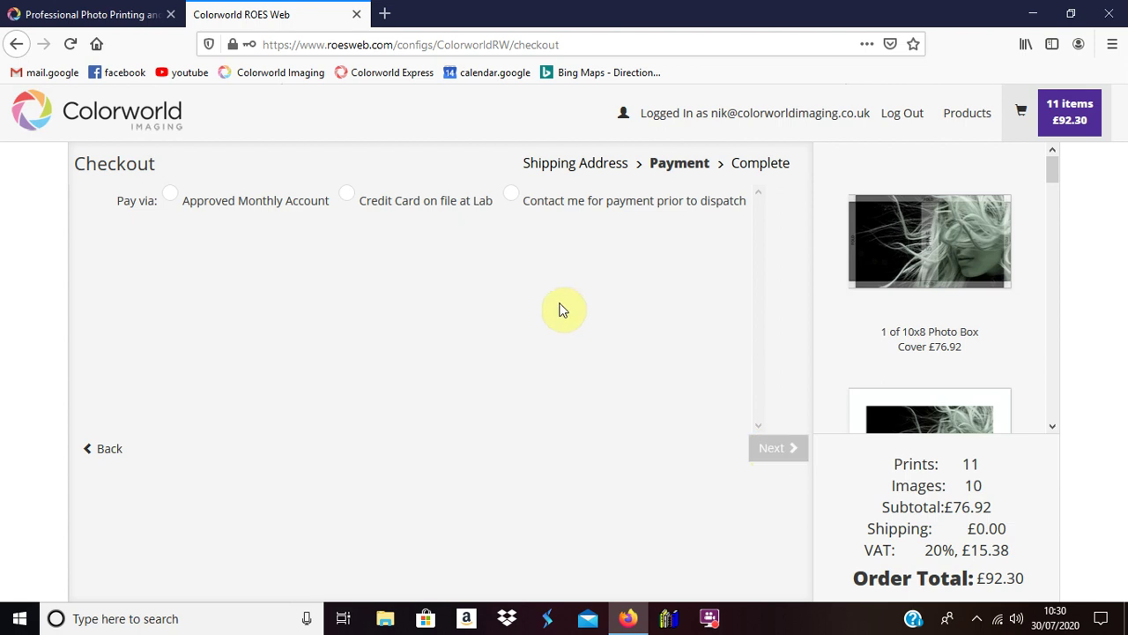
left_click(513, 196)
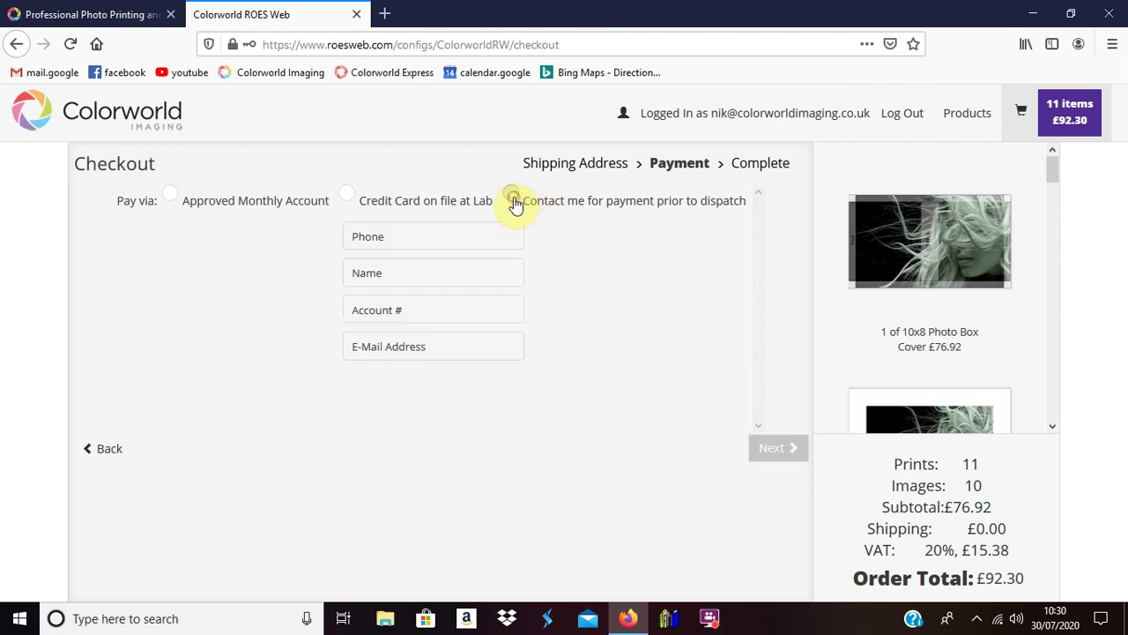
left_click(472, 244)
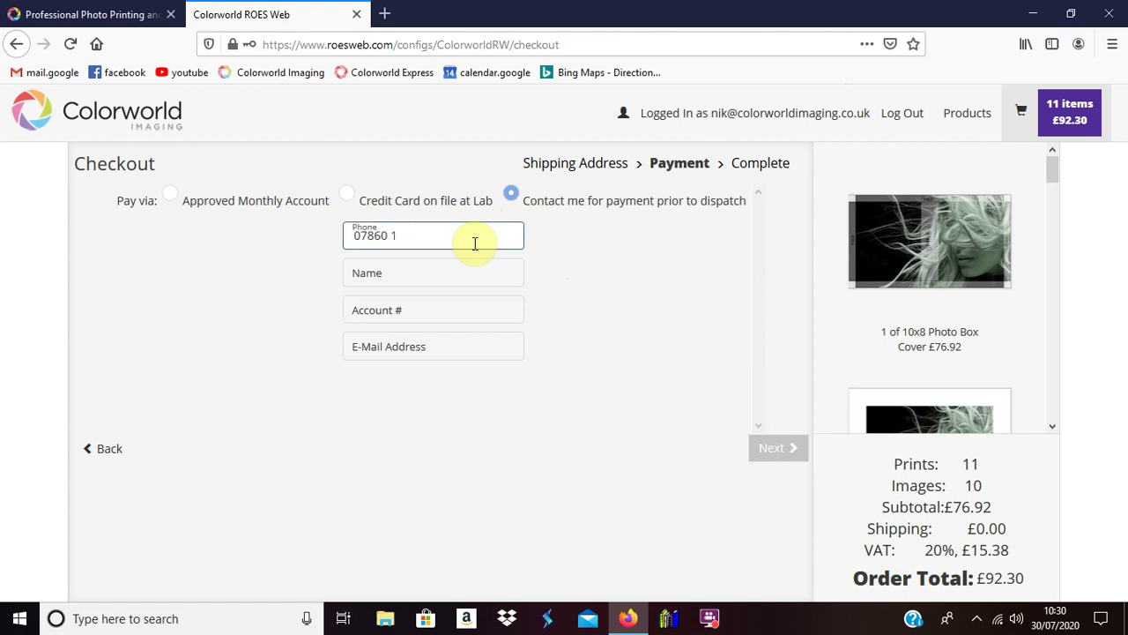
Step: Fill in the billing name, account number and e-mail address, then continue to the order review
left_click(447, 268)
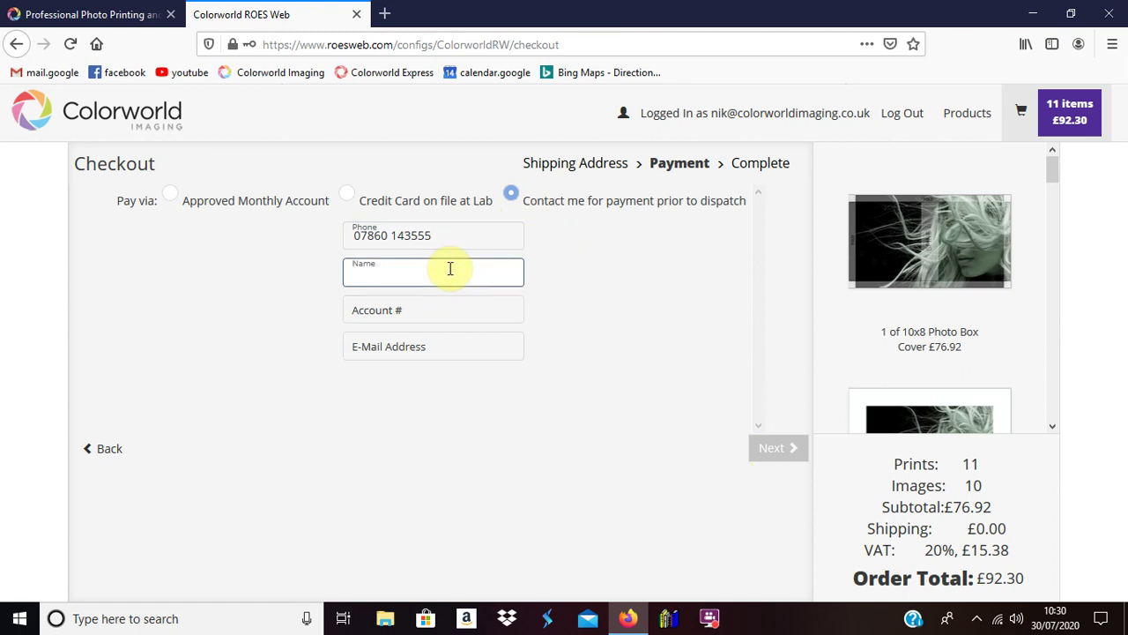
left_click(463, 310)
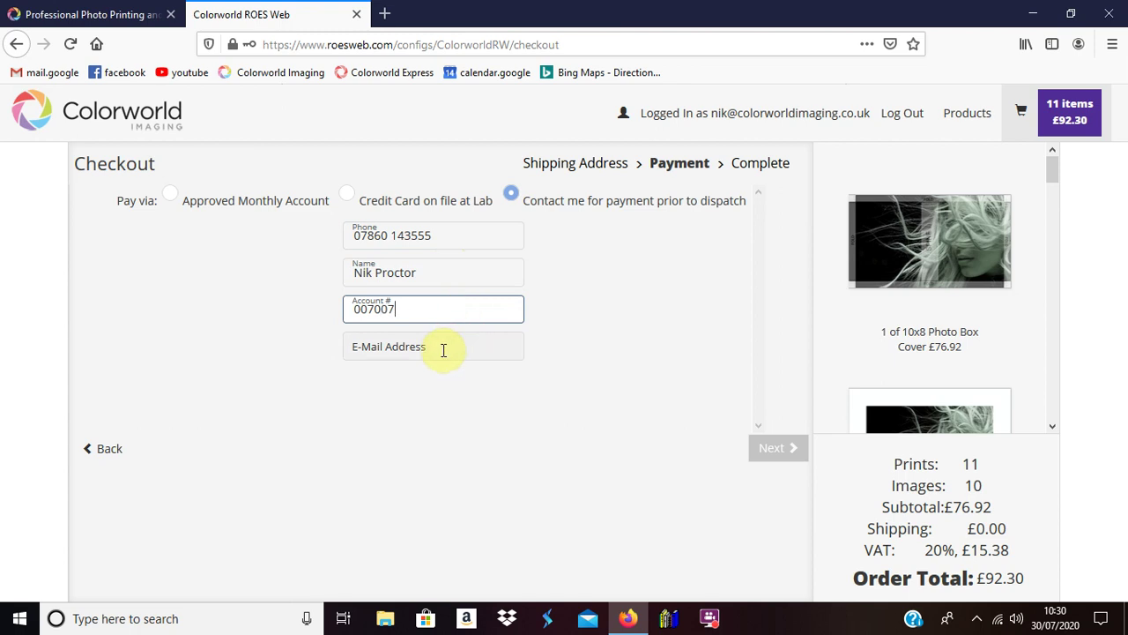
left_click(440, 350)
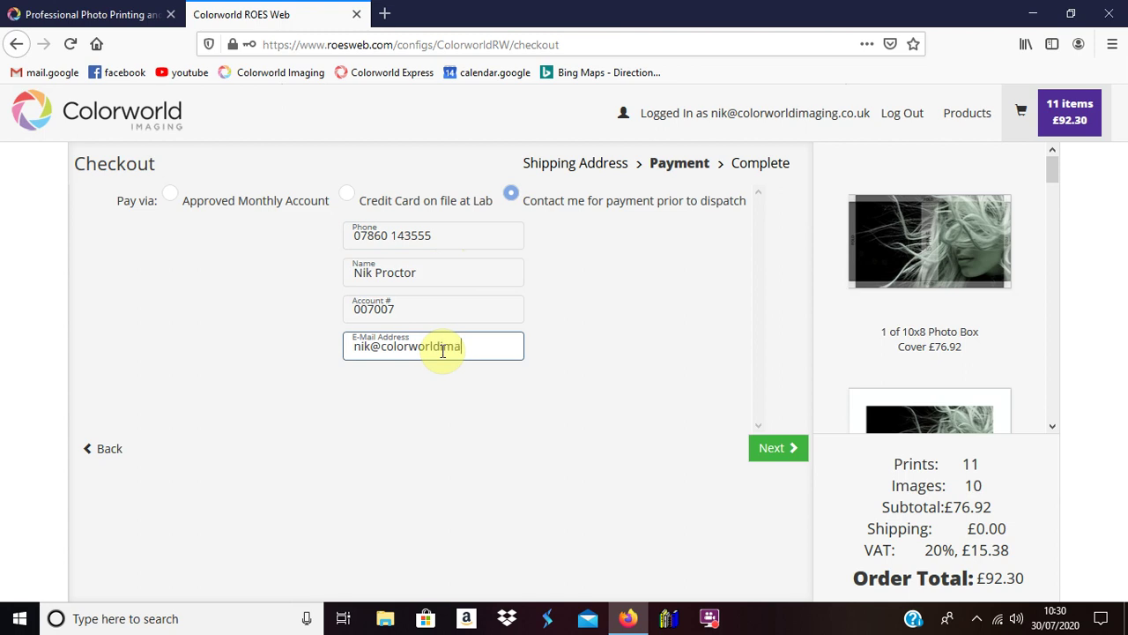
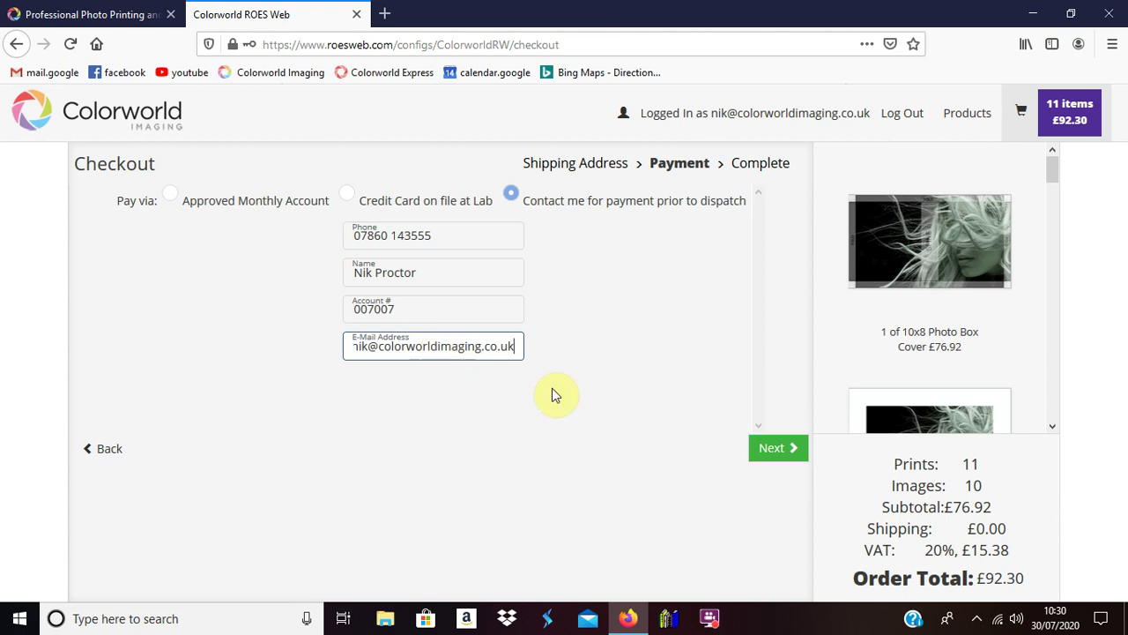
left_click(790, 449)
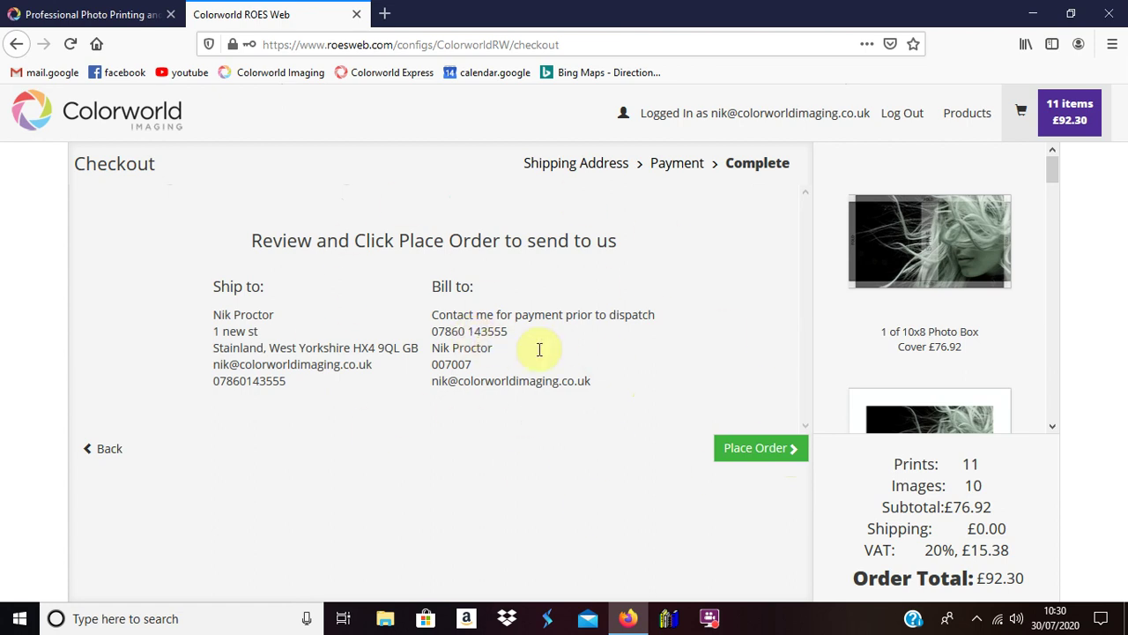
Step: Place the £92.30 order of 11 prints and send it to the lab
left_click(754, 453)
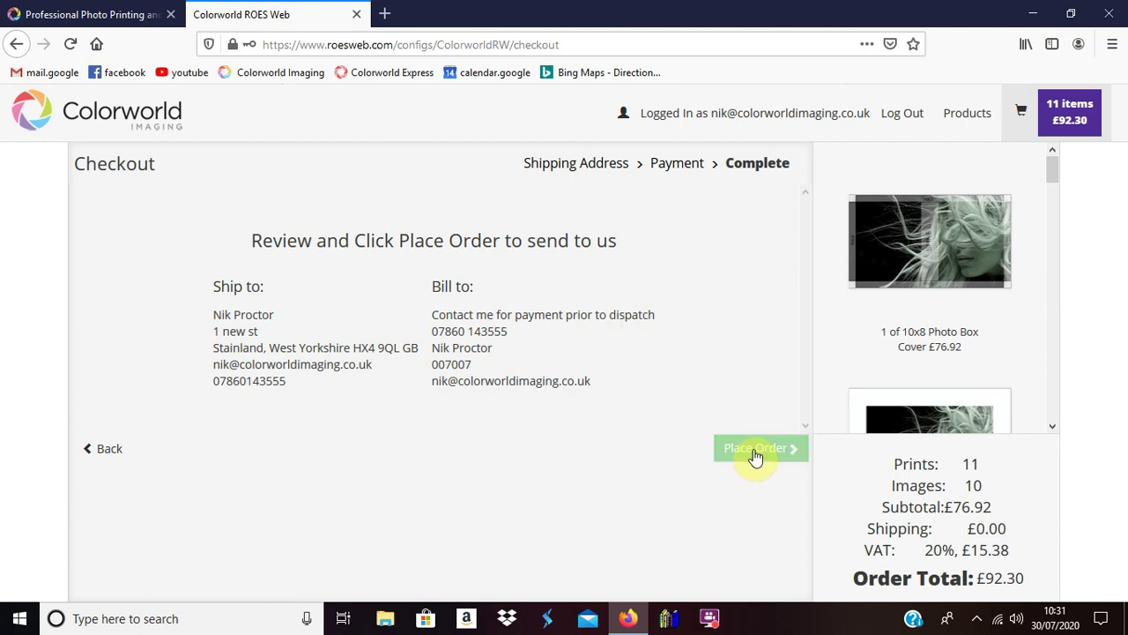